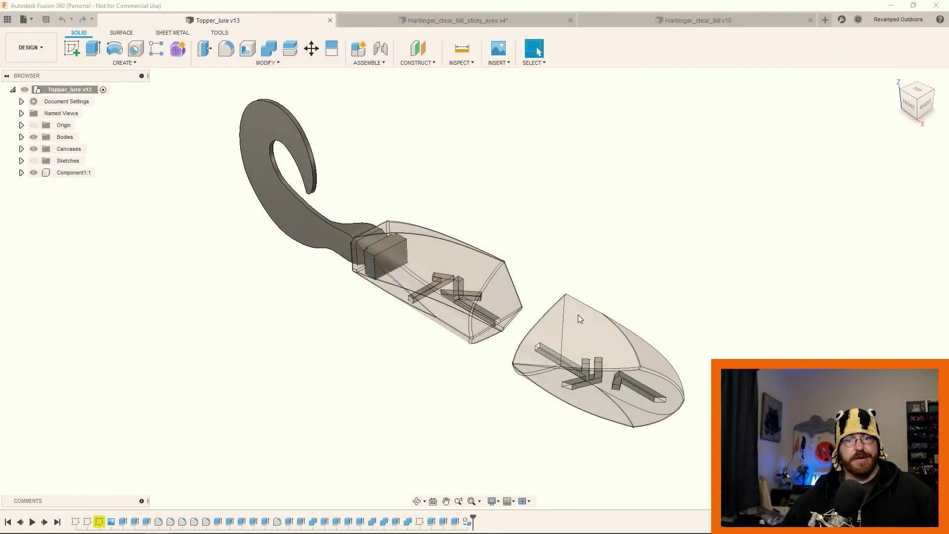
Orbit, pan and zoom around the Topper lure pieces from top, left-angled and side-on views
scroll(495, 302, up, 3)
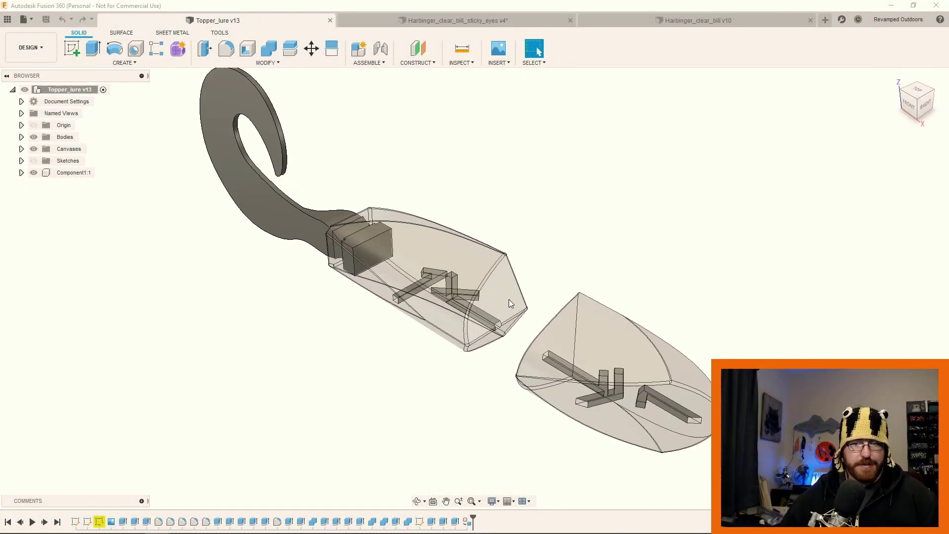
shift+middle_drag(509, 299, 485, 269)
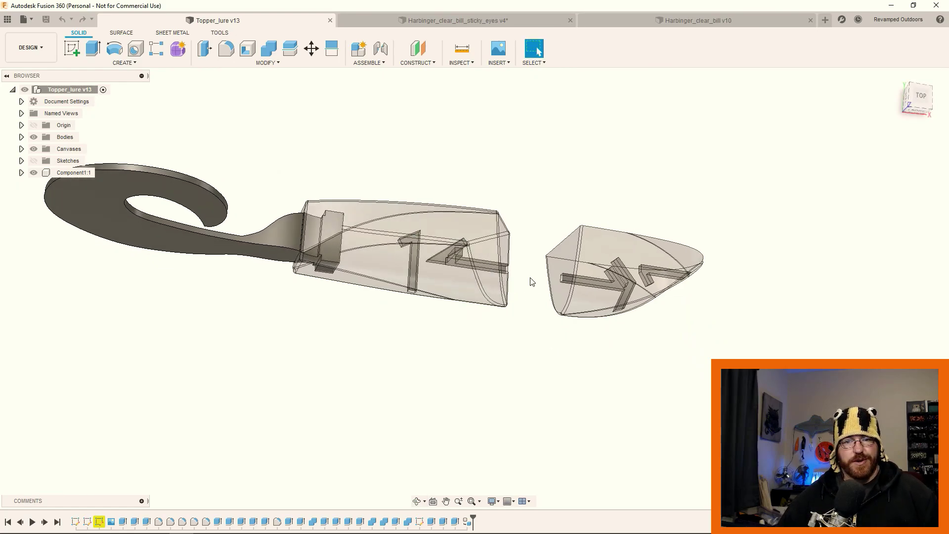
scroll(529, 280, up, 2)
shift+middle_drag(528, 277, 439, 236)
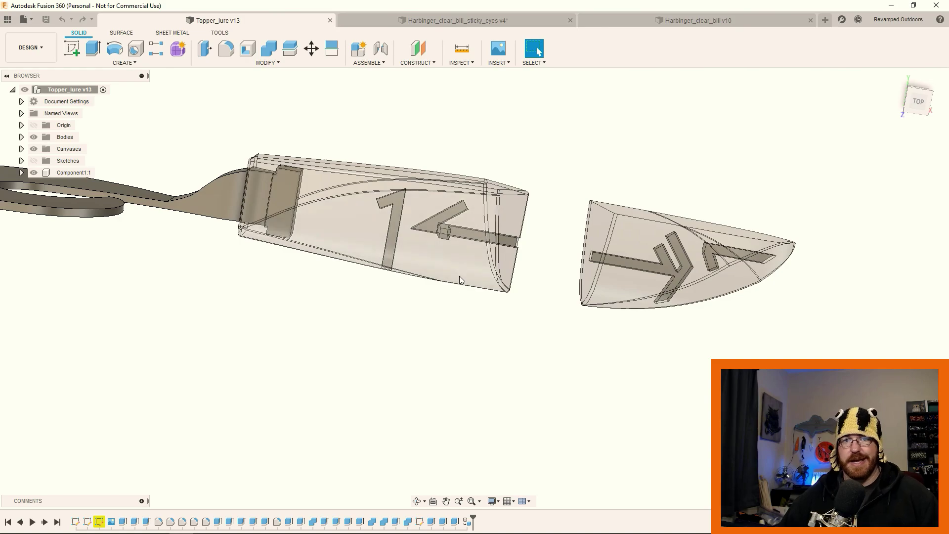
shift+middle_drag(430, 356, 476, 378)
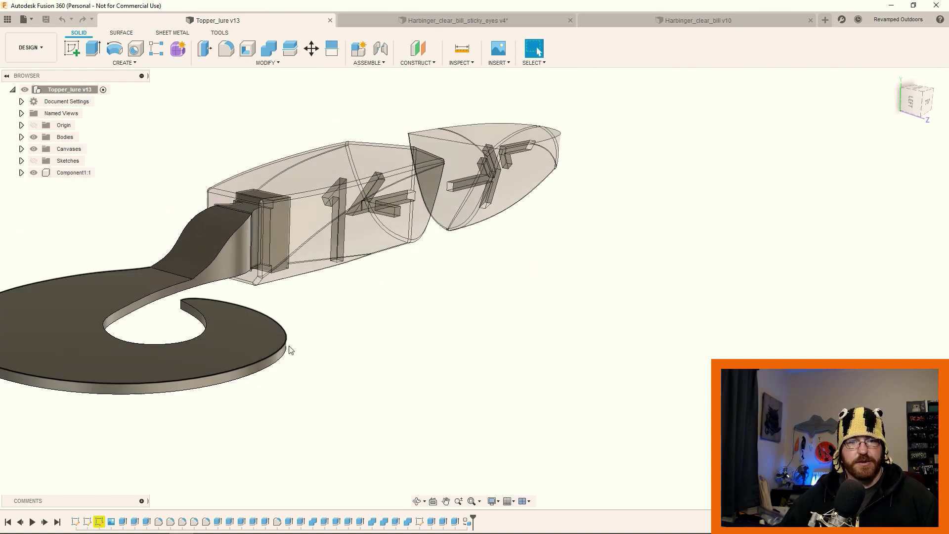
shift+middle_drag(290, 350, 261, 333)
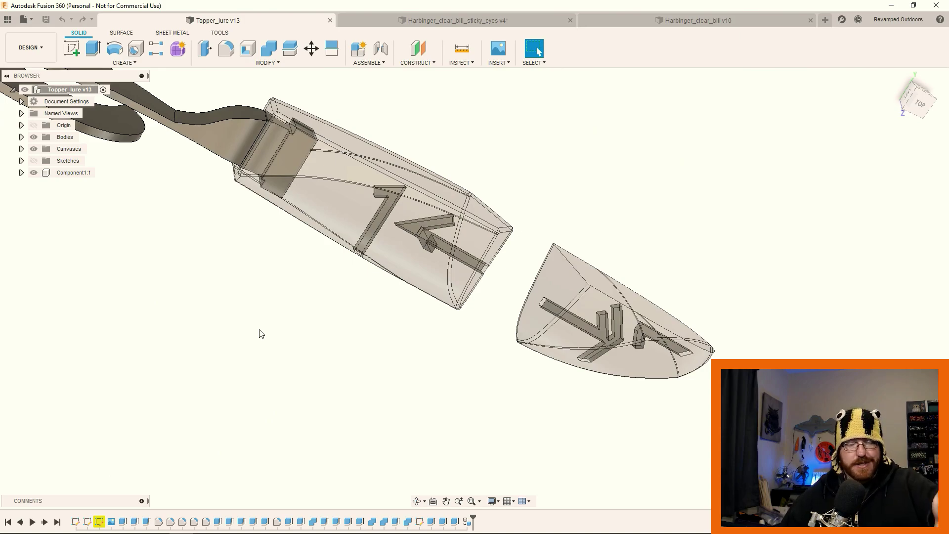
scroll(280, 326, down, 3)
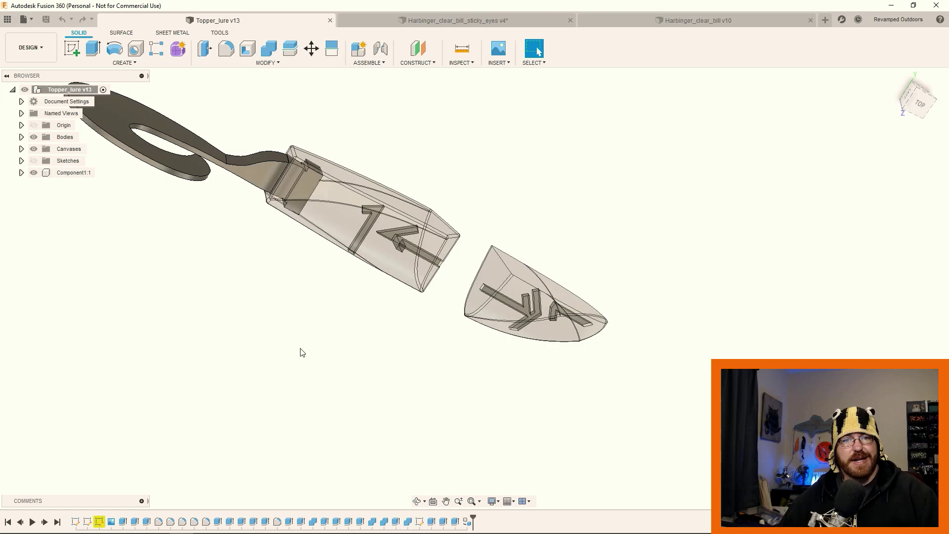
middle_drag(313, 342, 405, 357)
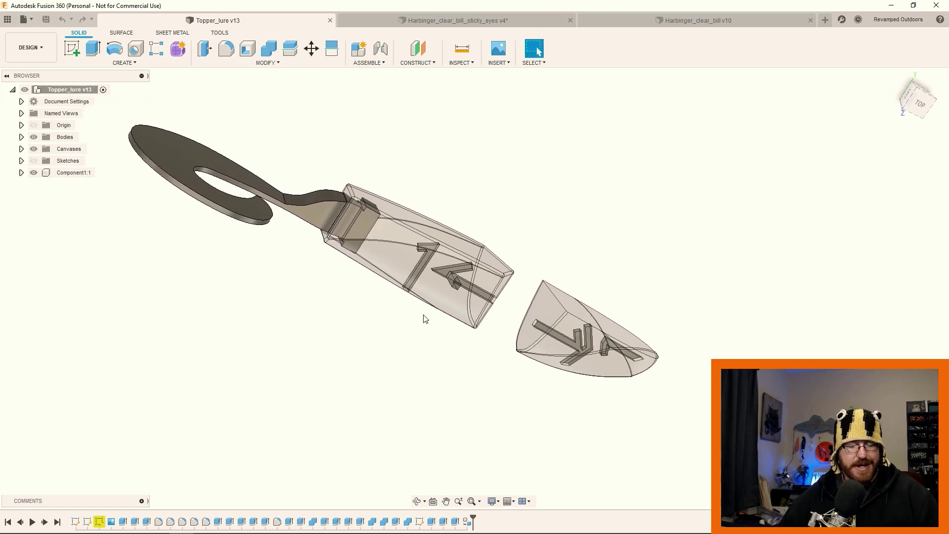
mouse_move(424, 318)
shift+middle_down()
mouse_move(504, 273)
mouse_move(432, 334)
shift+middle_up()
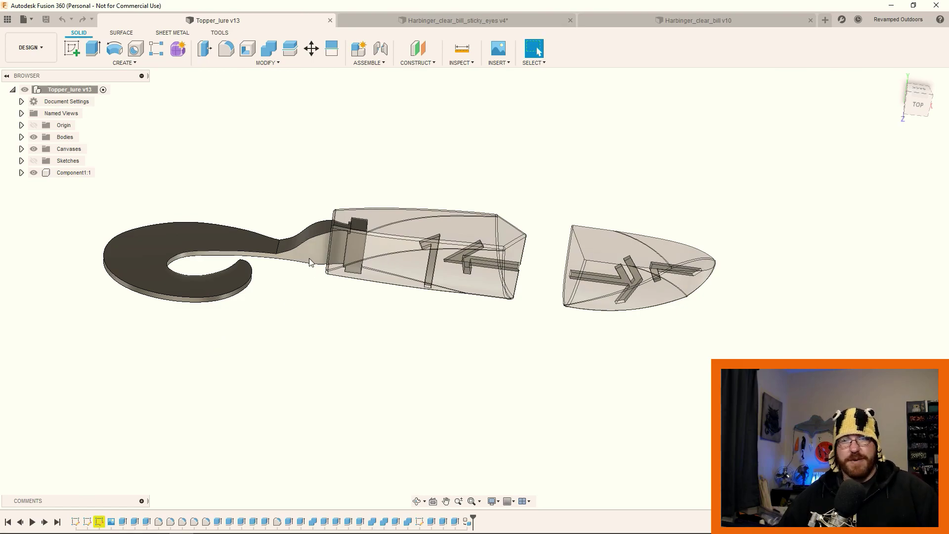
scroll(308, 273, up, 5)
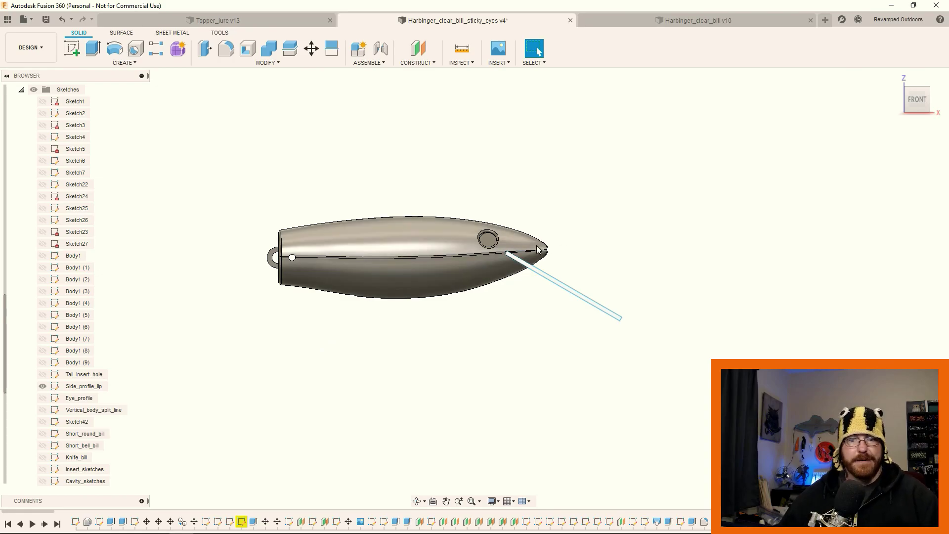
Inspect the open body half's interior, then show Harbinger_V2_Side_2 again to close the lure
shift+middle_drag(521, 266, 426, 296)
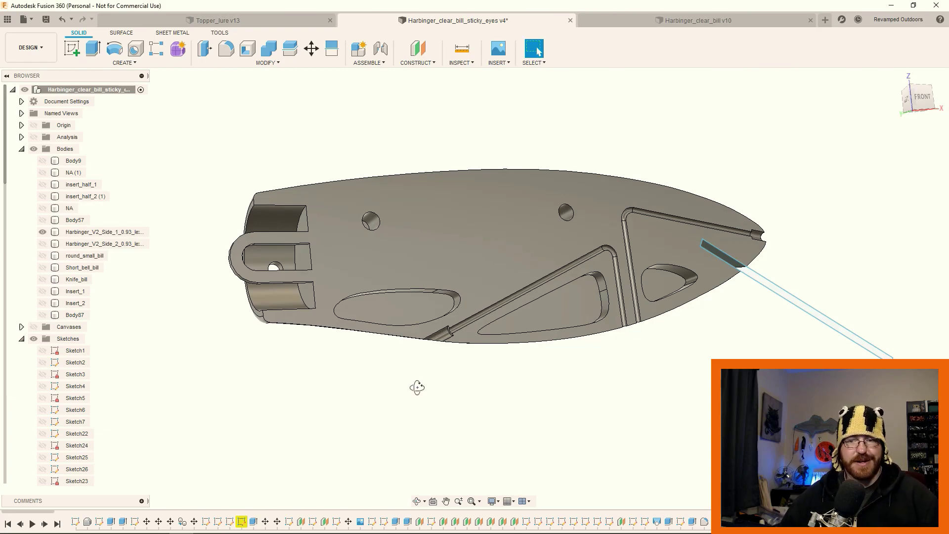
shift+middle_drag(418, 386, 400, 399)
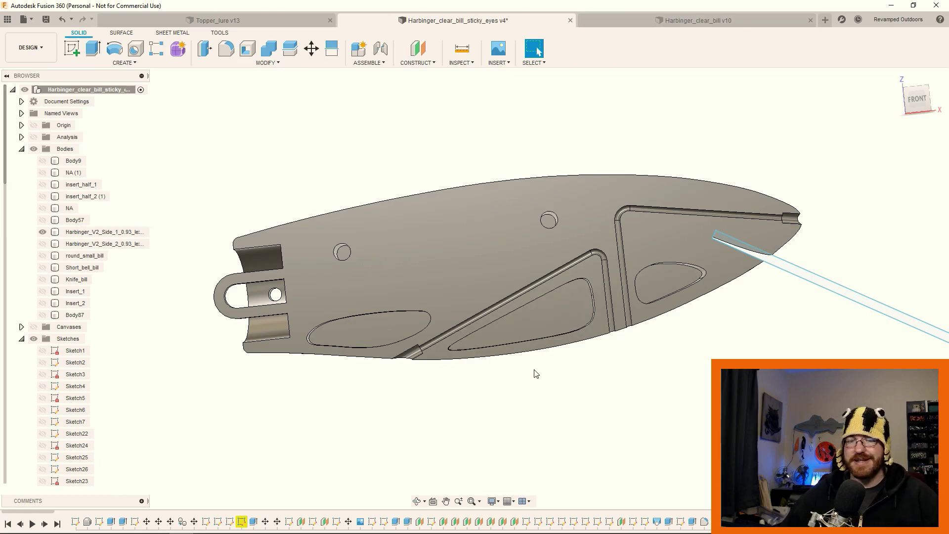
scroll(549, 383, up, 2)
middle_drag(557, 396, 555, 376)
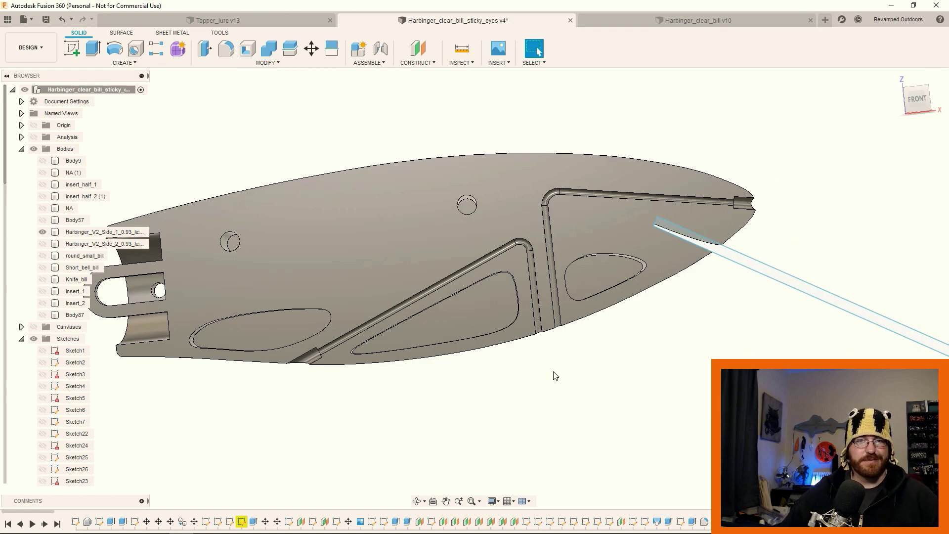
click(43, 244)
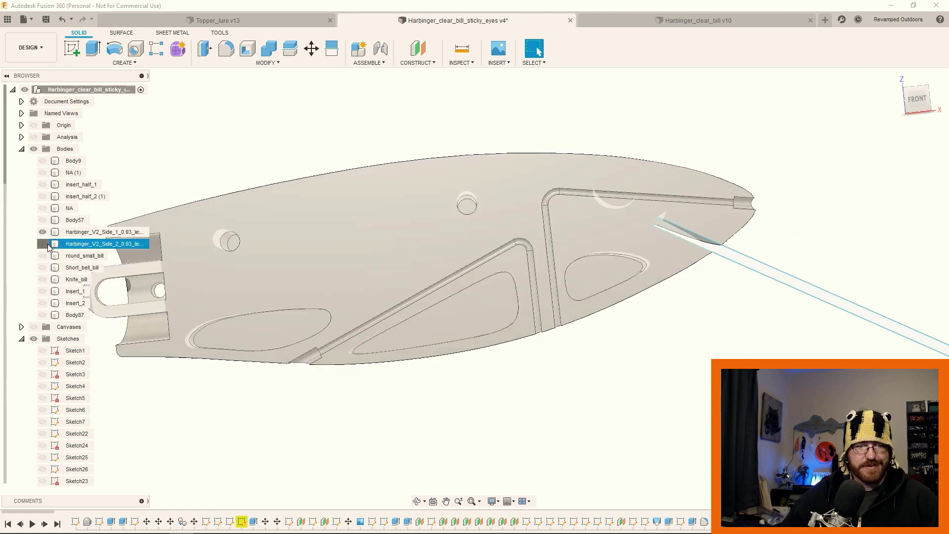
scroll(398, 336, down, 3)
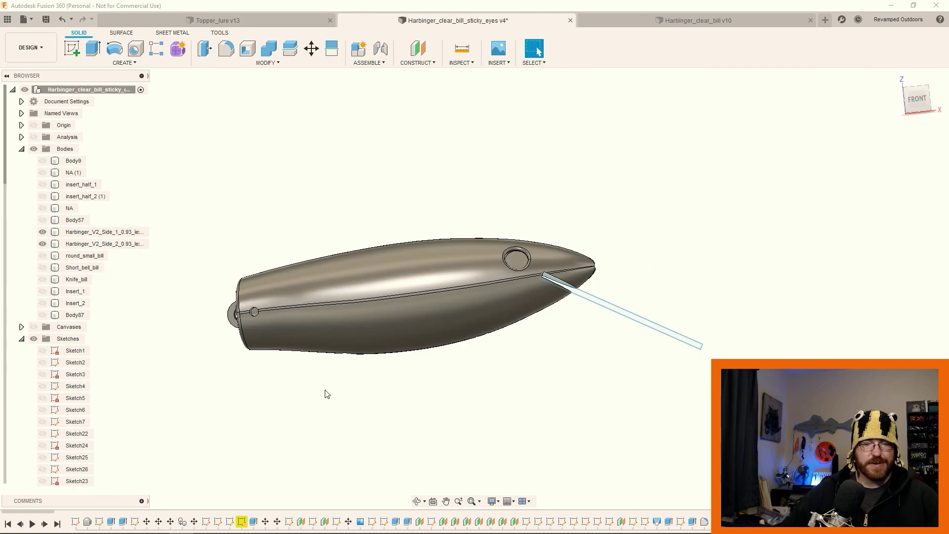
scroll(59, 411, down, 5)
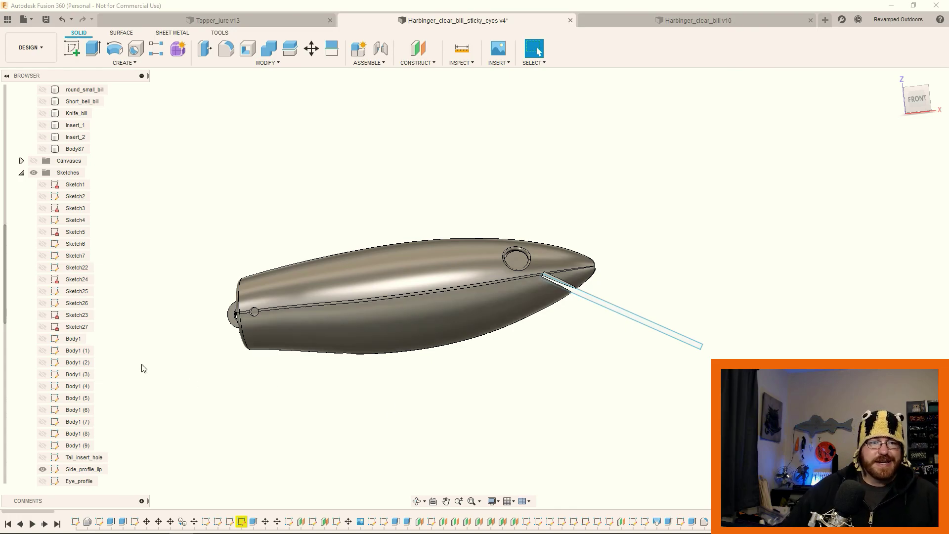
scroll(43, 267, up, 3)
click(33, 208)
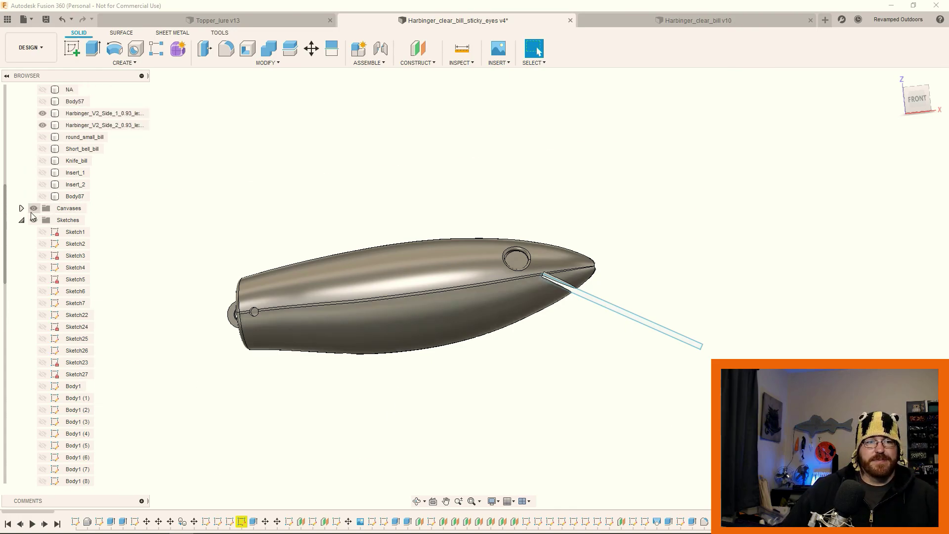
click(308, 276)
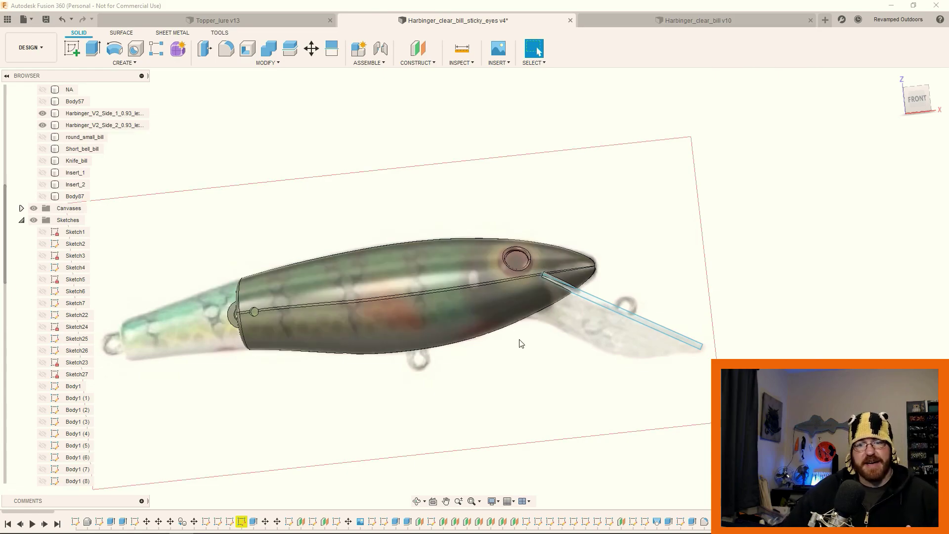
scroll(511, 335, up, 2)
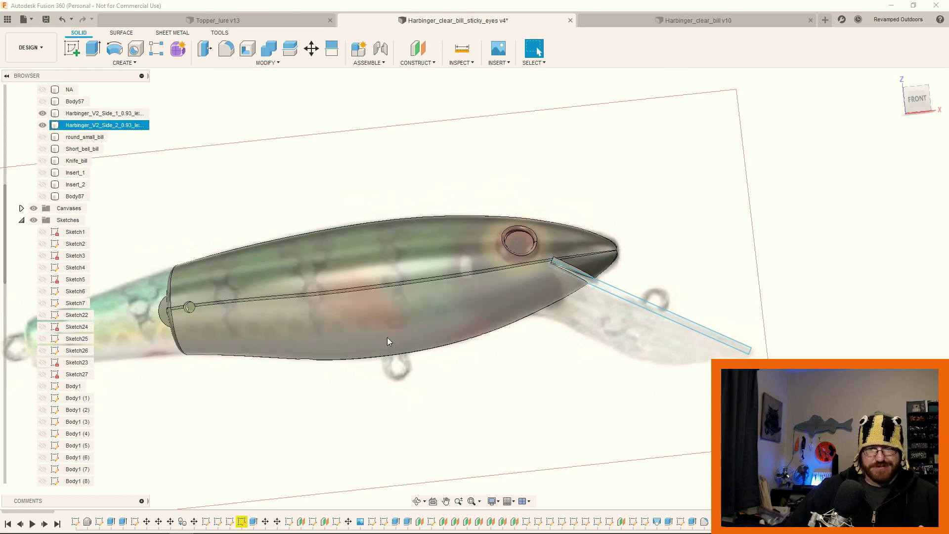
click(667, 213)
click(613, 237)
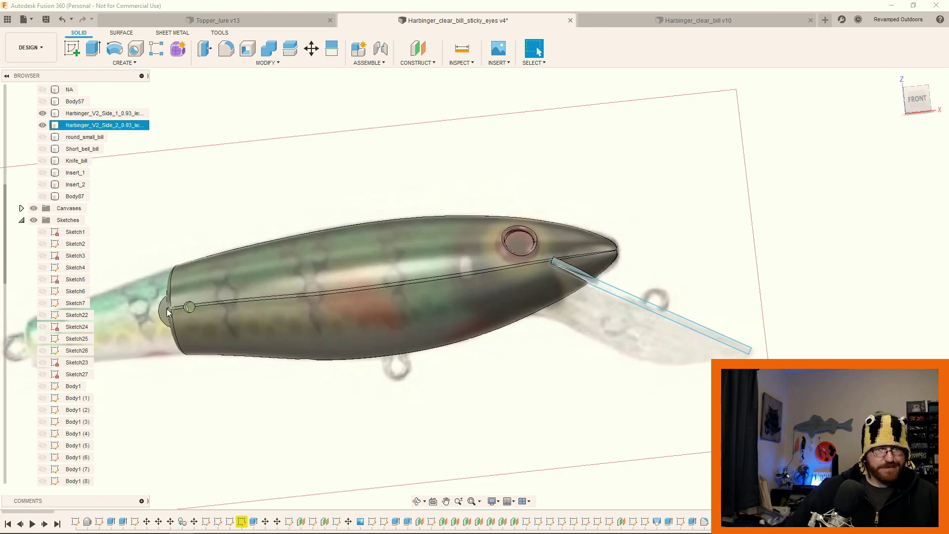
click(624, 237)
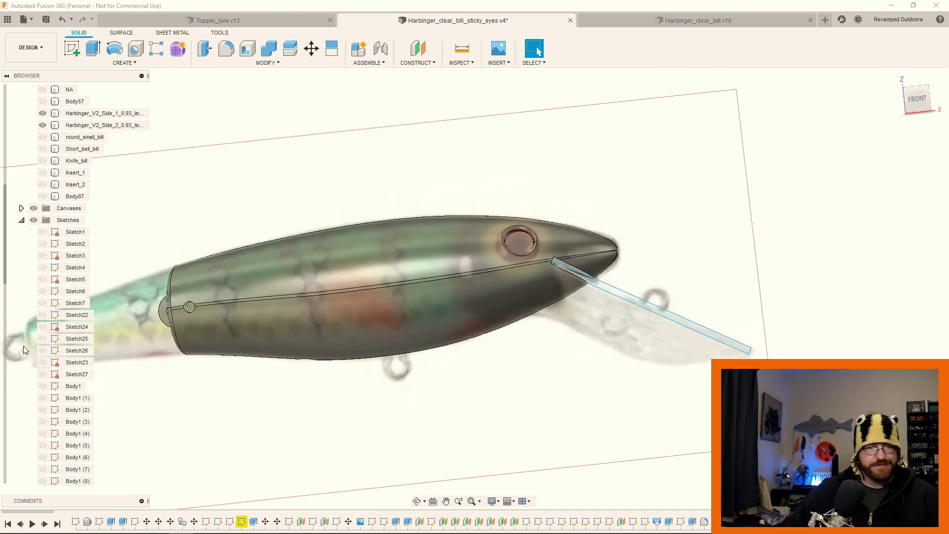
click(252, 262)
click(208, 164)
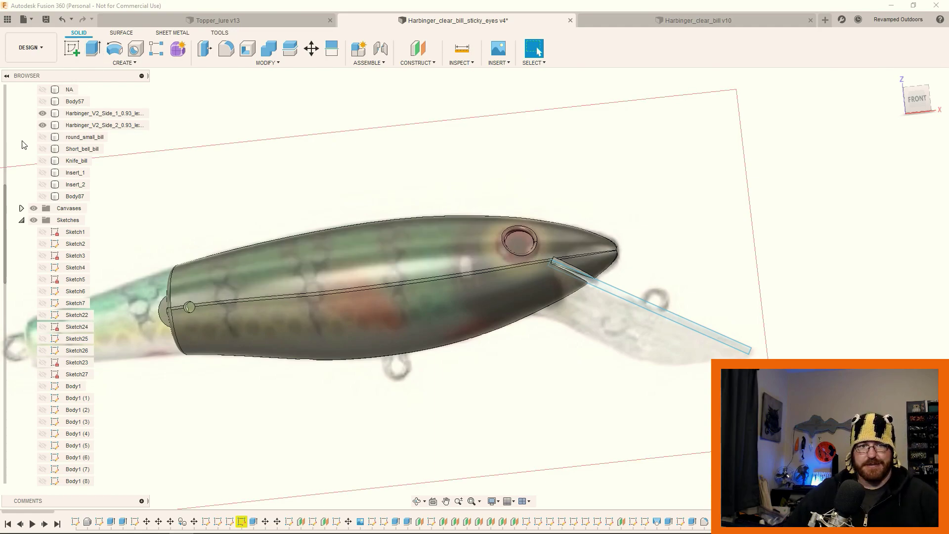
click(33, 208)
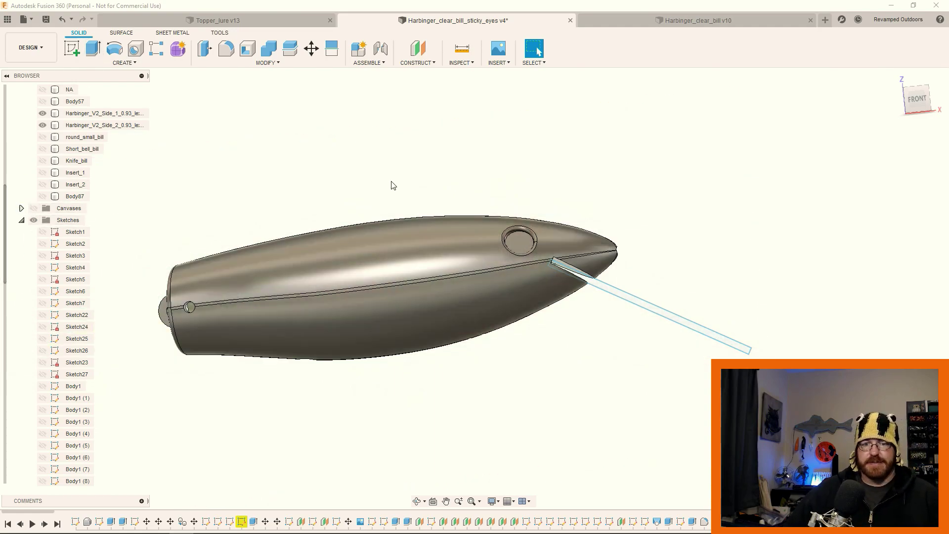
Orbit to an angled top-left view and turn on Body57 over the two lure halves
scroll(328, 391, down, 2)
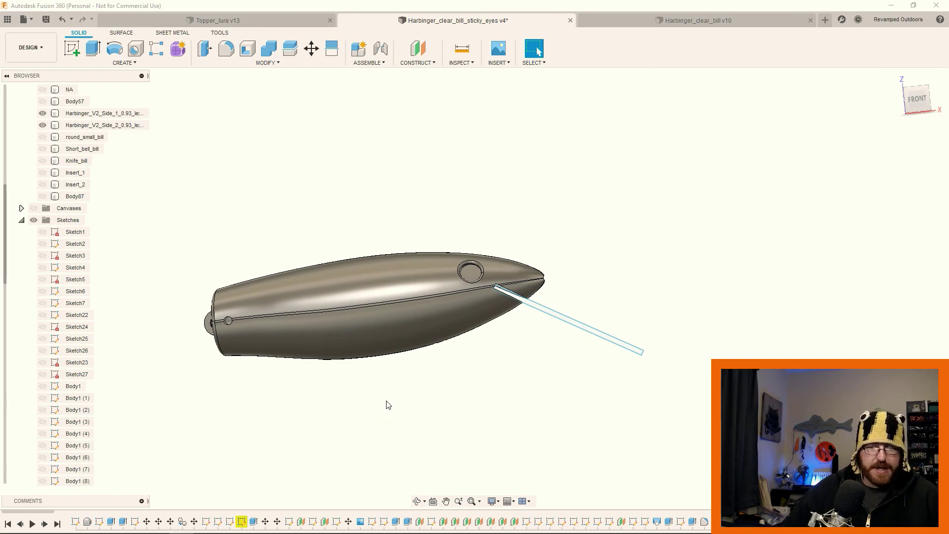
shift+middle_drag(388, 405, 531, 243)
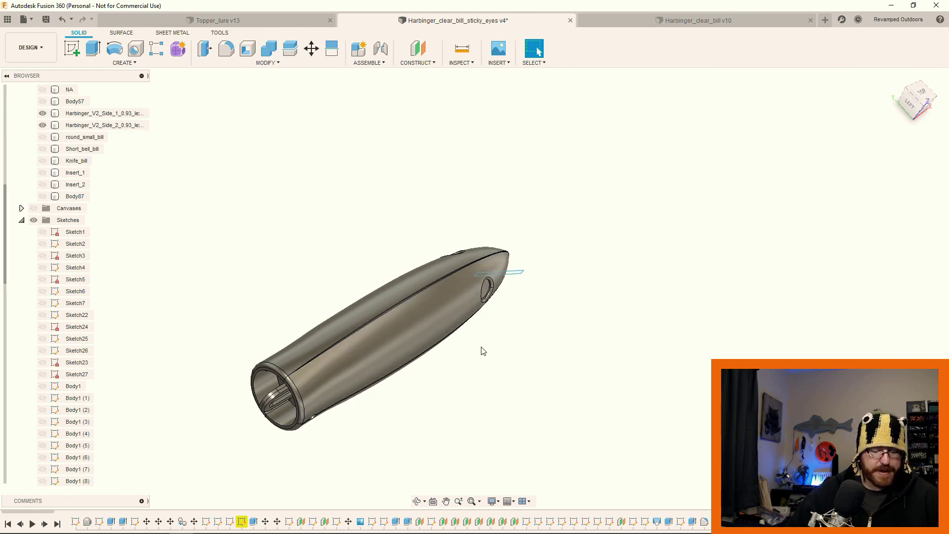
shift+middle_drag(484, 351, 462, 356)
scroll(61, 218, up, 1)
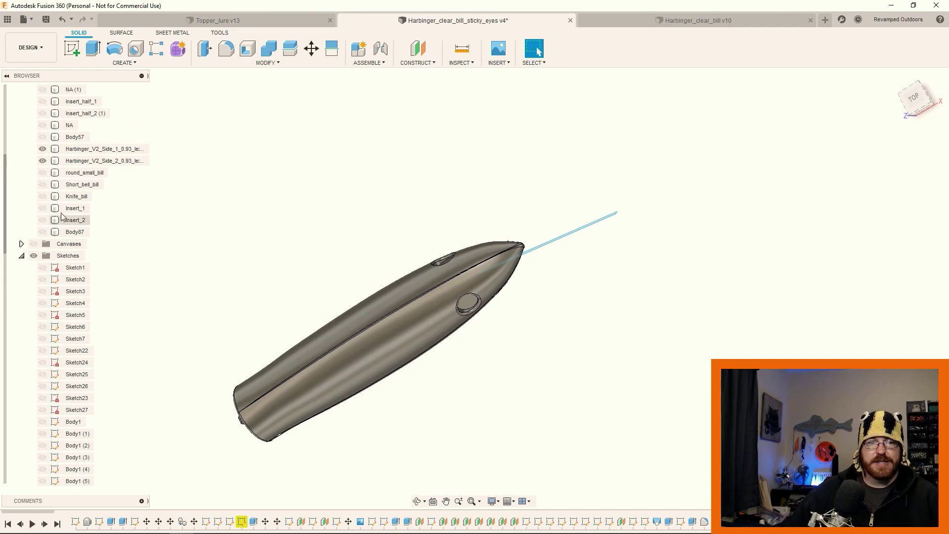
scroll(48, 144, up, 3)
click(42, 172)
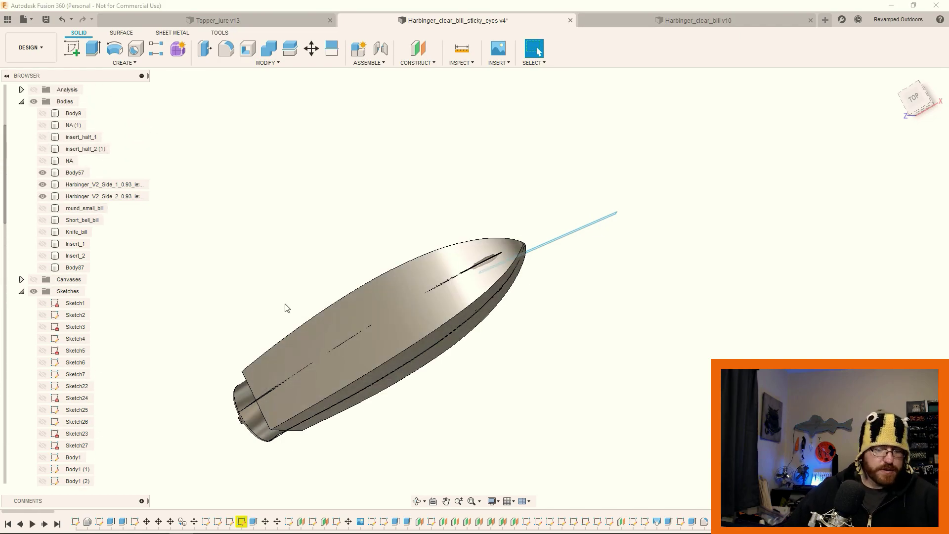
shift+middle_drag(364, 279, 454, 364)
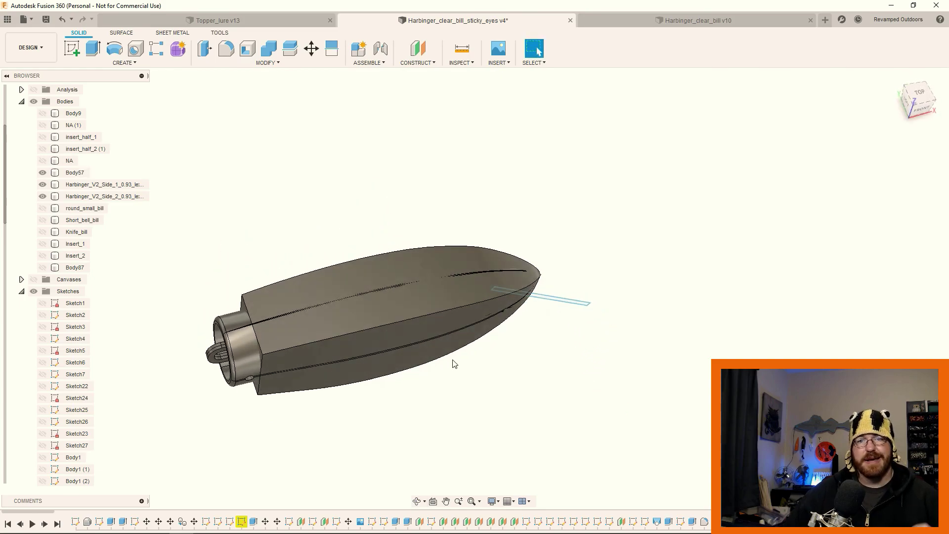
scroll(63, 421, down, 1)
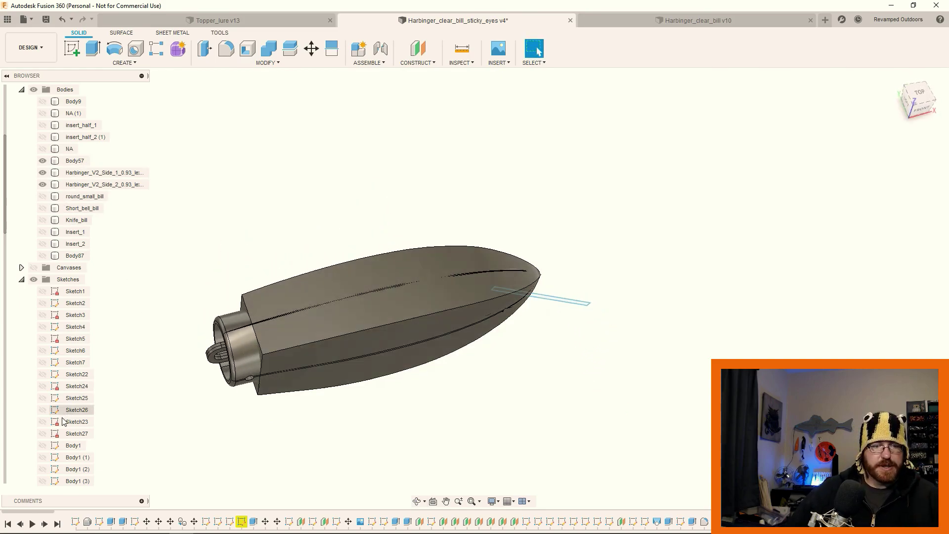
Show the cross-section profile sketches Body1 through Body1 (8) along the lure
scroll(63, 422, down, 8)
click(45, 353)
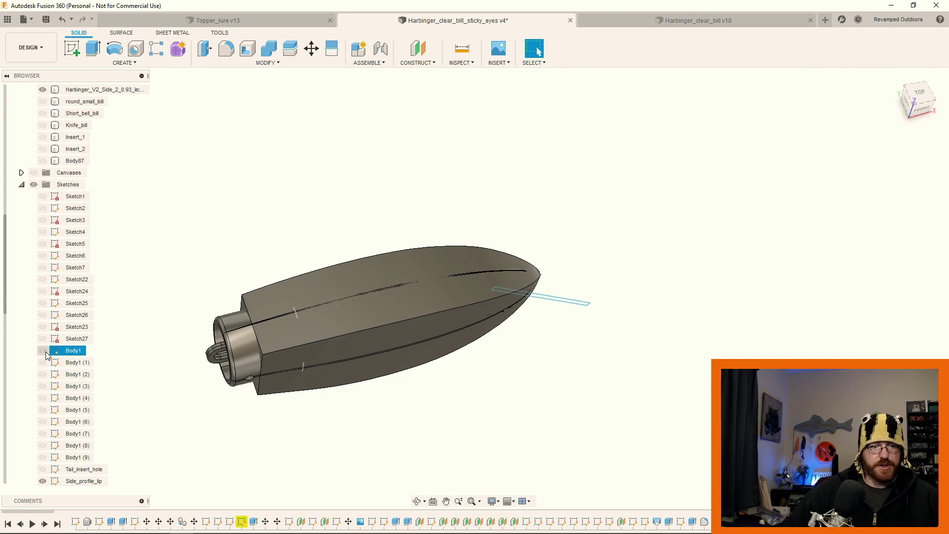
click(42, 350)
click(42, 362)
click(42, 375)
click(43, 387)
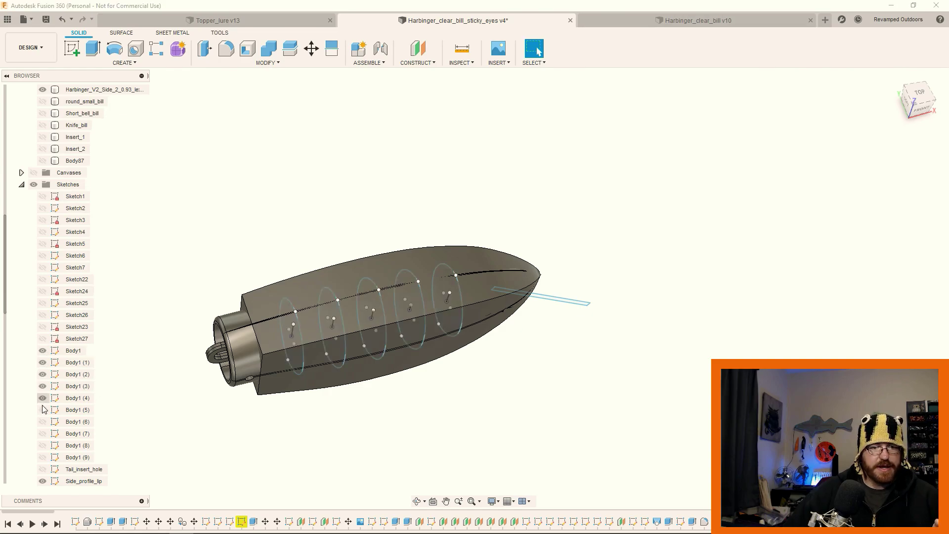
click(43, 410)
click(42, 422)
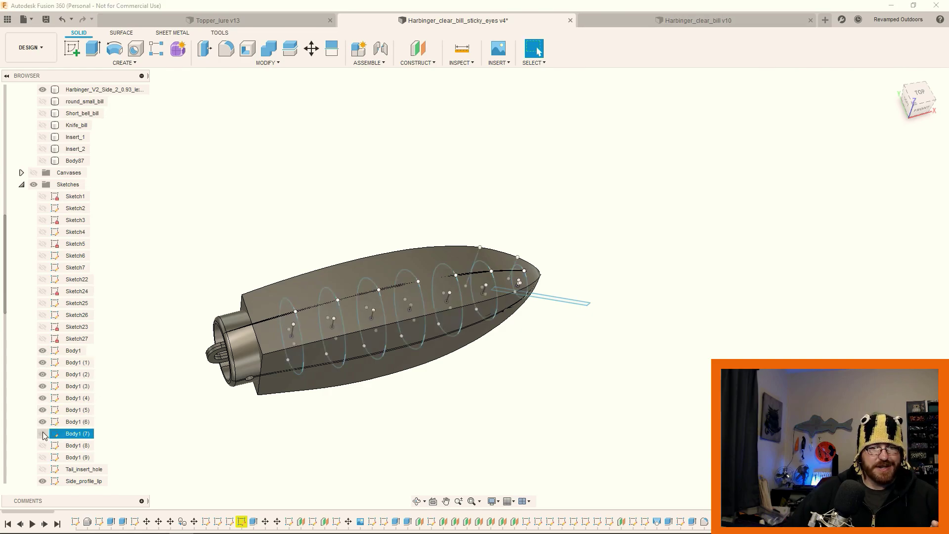
click(43, 434)
scroll(441, 415, down, 2)
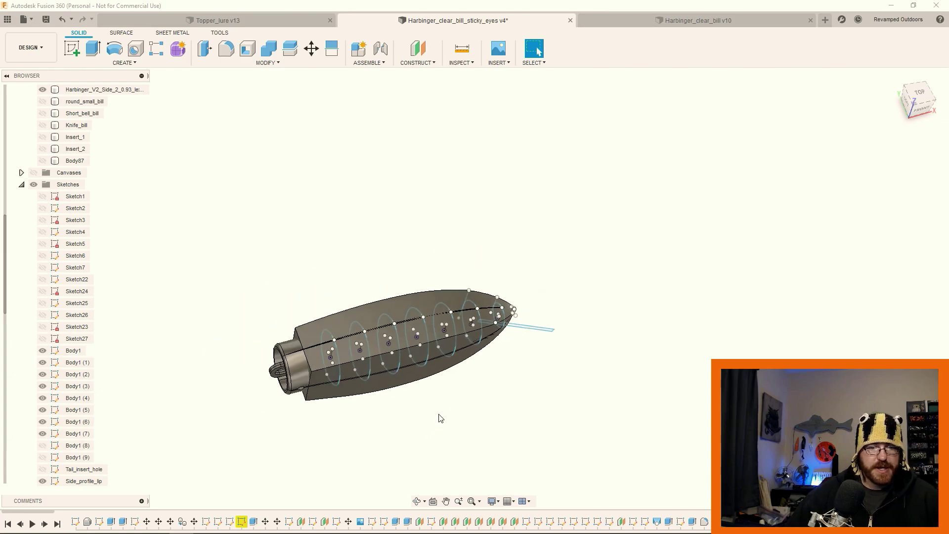
scroll(440, 413, up, 2)
click(43, 446)
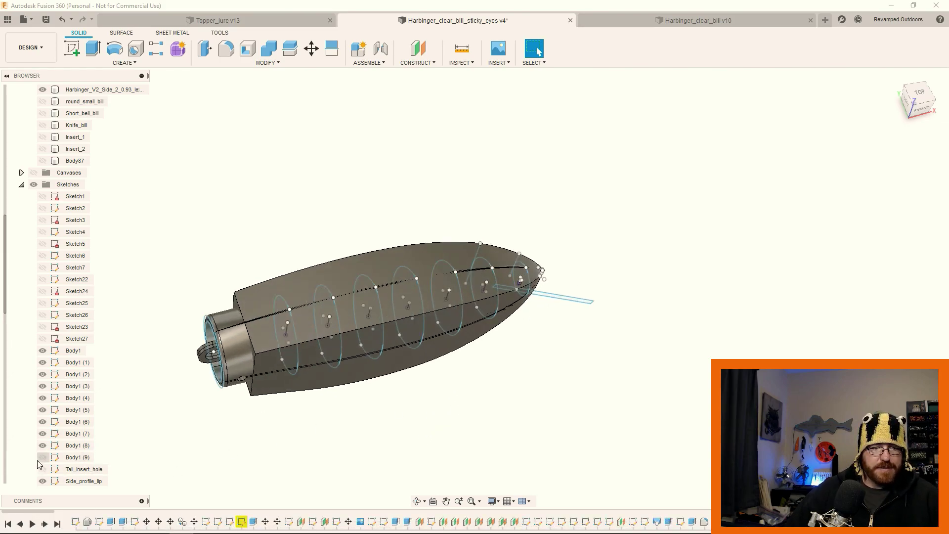
Hide Body57 and look into the open rear end of the smooth lure body
shift+middle_drag(441, 375, 435, 349)
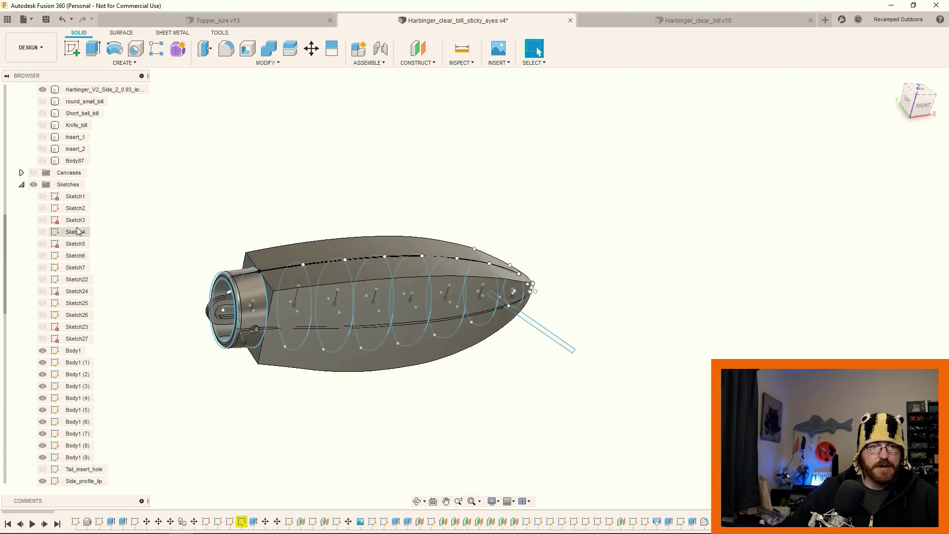
scroll(54, 176, up, 2)
click(43, 125)
click(99, 149)
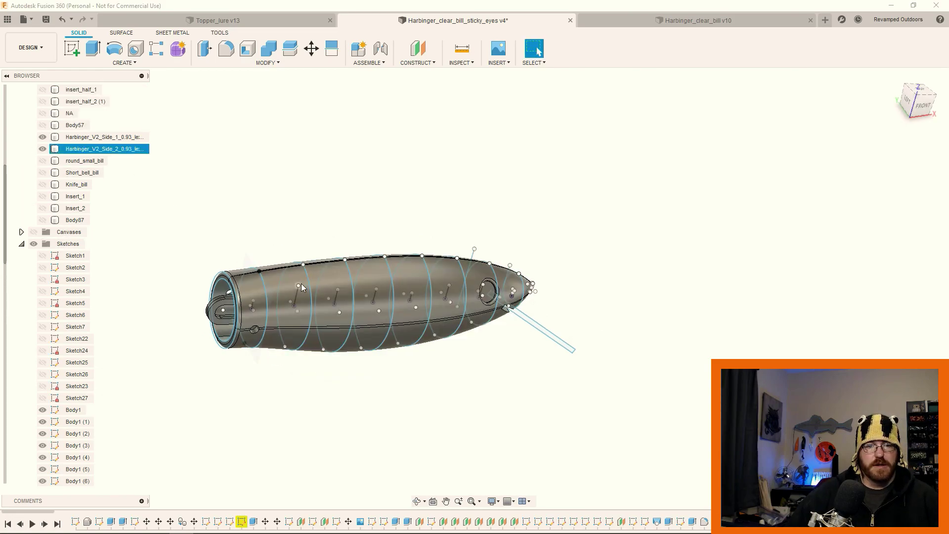
scroll(301, 283, up, 4)
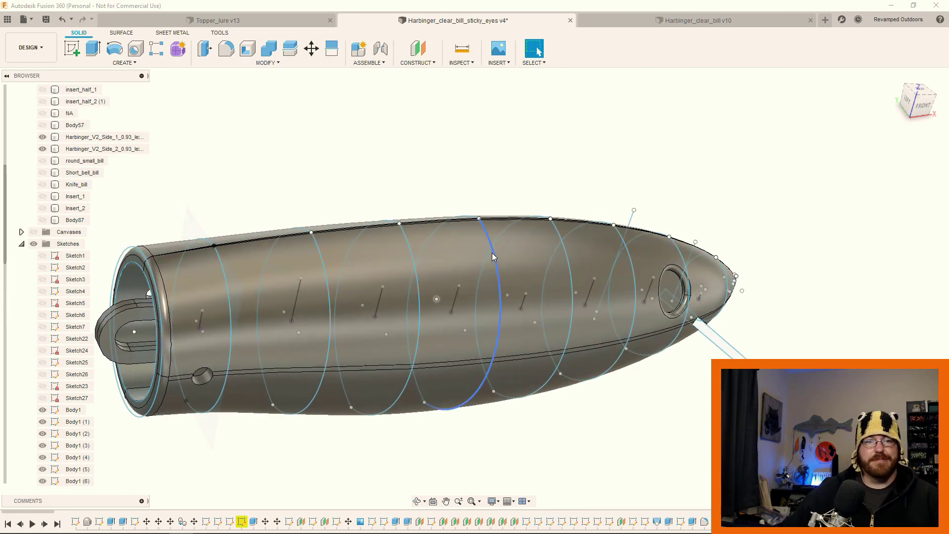
click(359, 432)
shift+middle_drag(380, 425, 317, 395)
Compare Body57 on and off, leave it hidden, and view the lure side-on, nose right
click(43, 126)
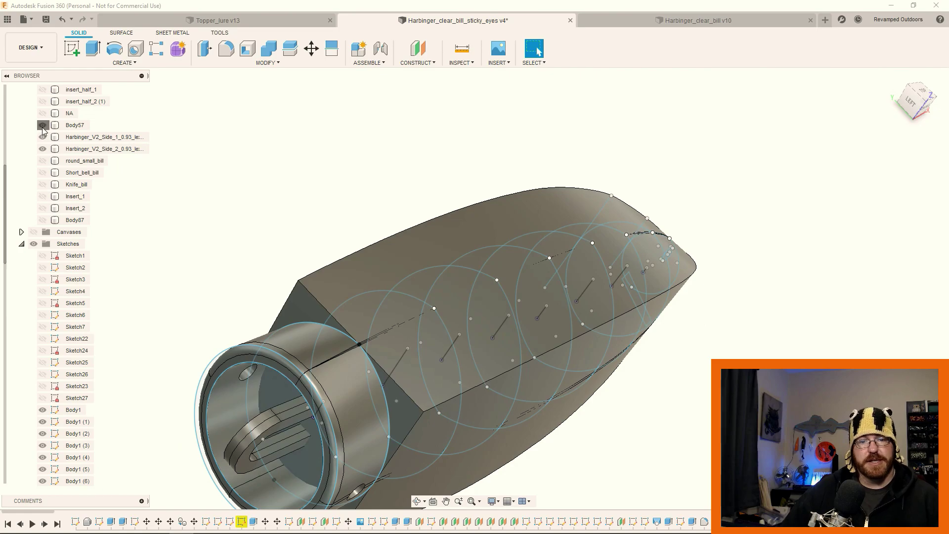
click(42, 126)
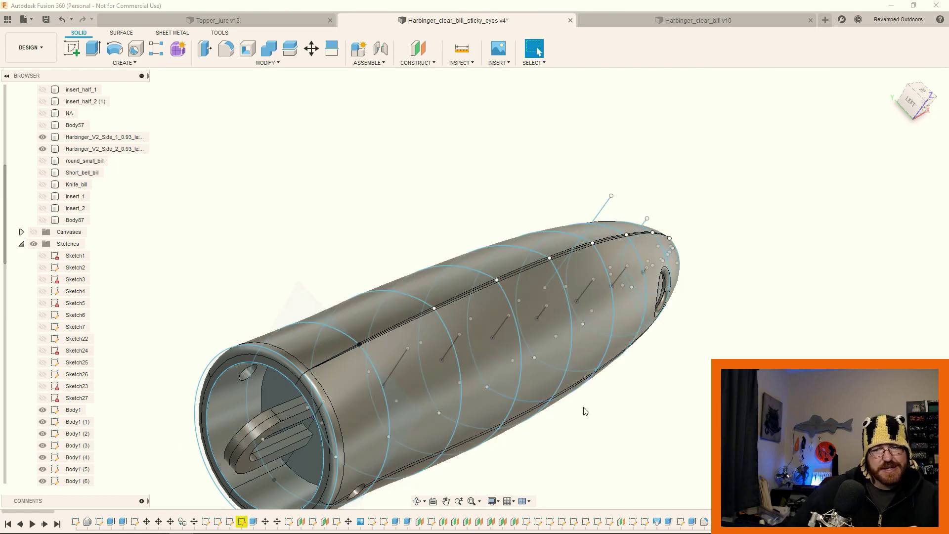
shift+middle_drag(625, 320, 589, 346)
scroll(54, 153, up, 1)
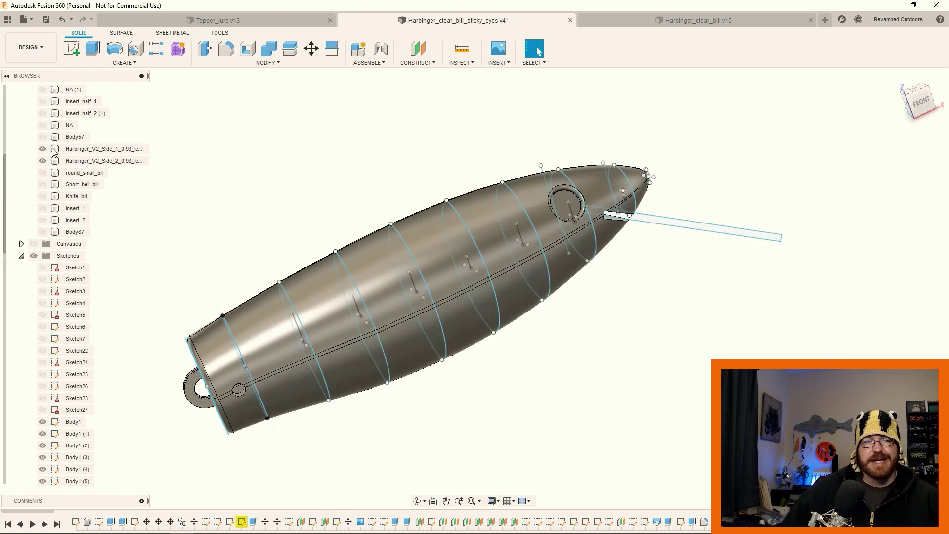
scroll(54, 152, down, 5)
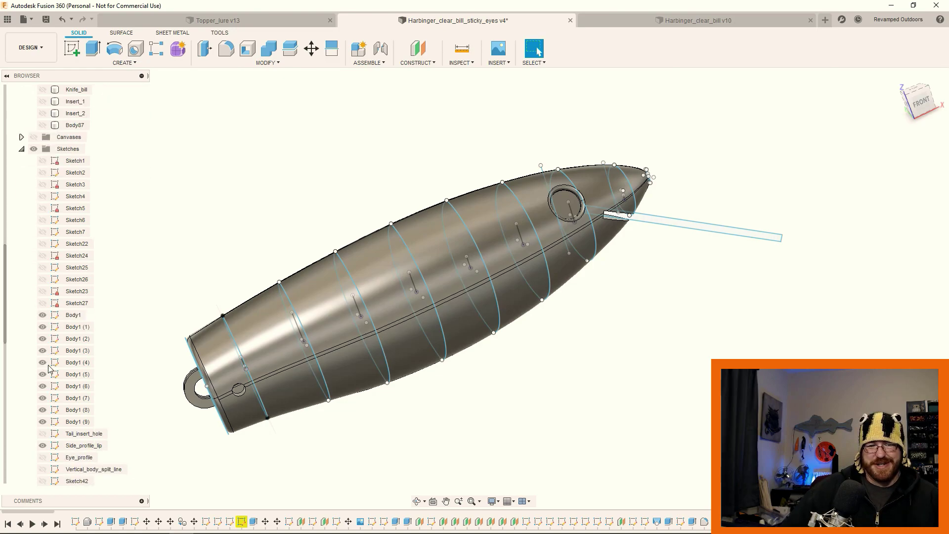
scroll(48, 368, down, 2)
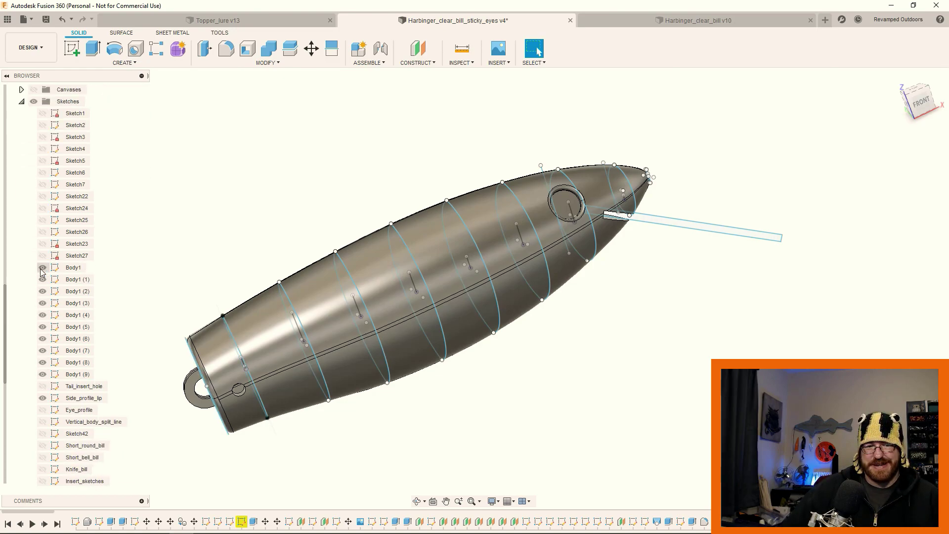
Hide all sketches with the Sketches folder toggle, view the lure end-on, and collapse the sketch list
click(33, 101)
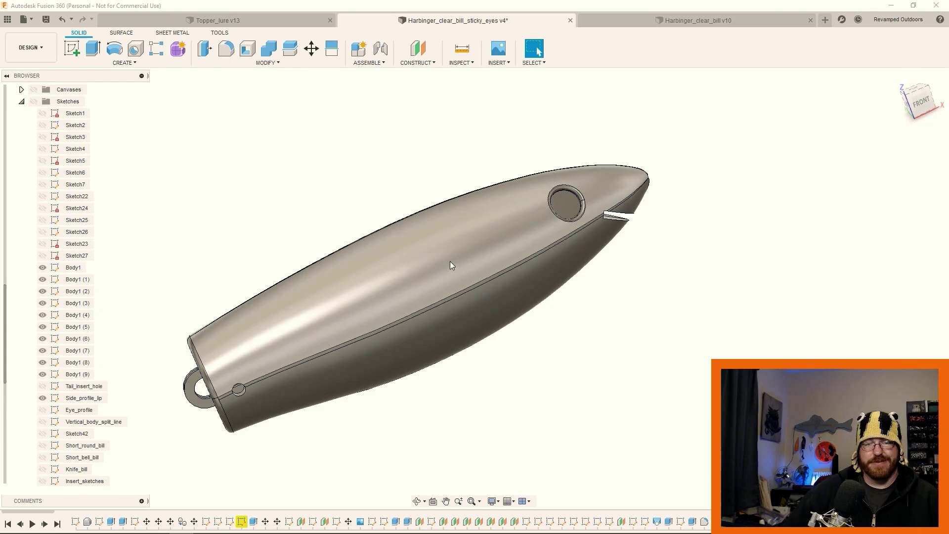
scroll(478, 307, down, 3)
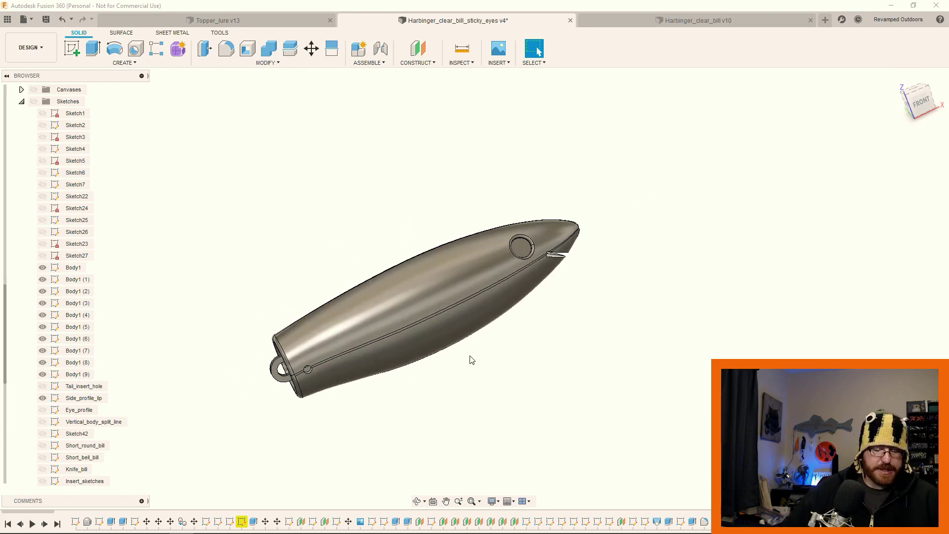
shift+middle_drag(496, 348, 458, 290)
shift+middle_drag(451, 401, 546, 371)
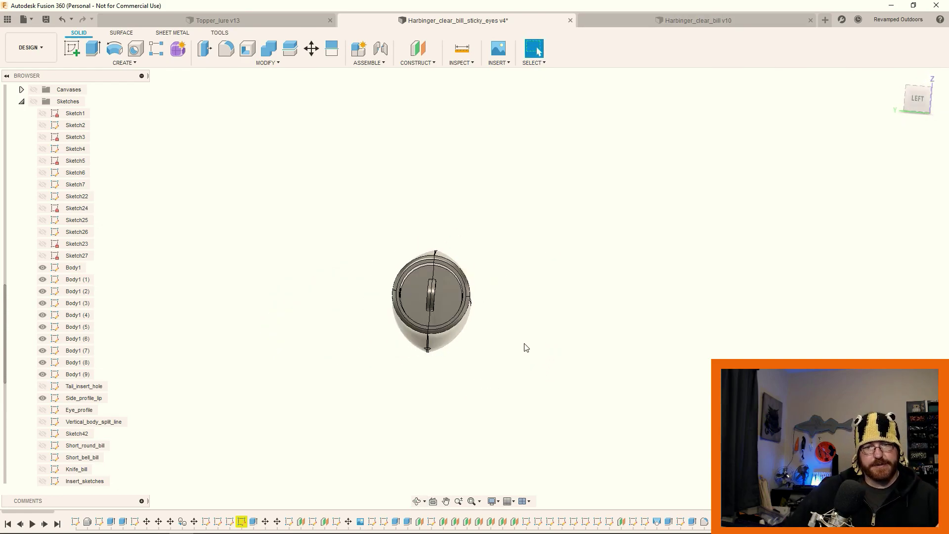
scroll(486, 346, up, 4)
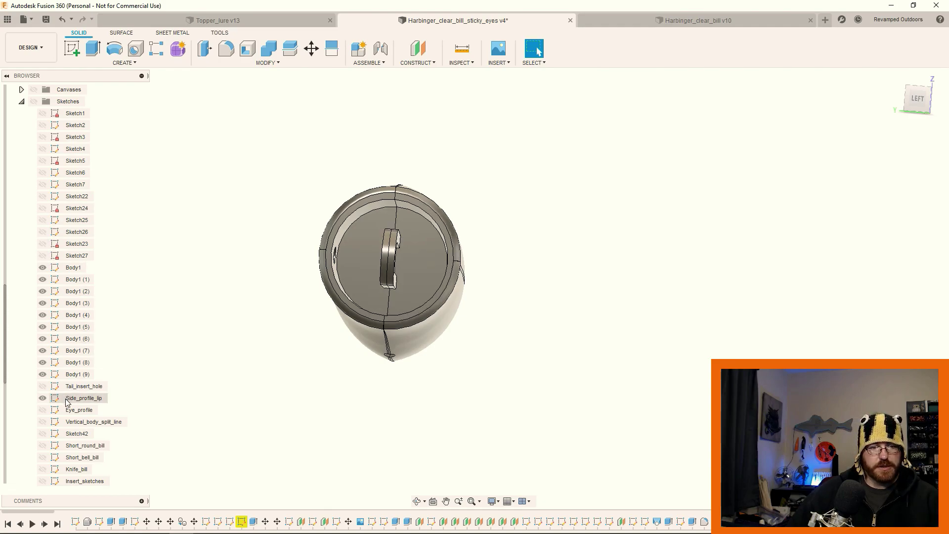
scroll(22, 178, up, 3)
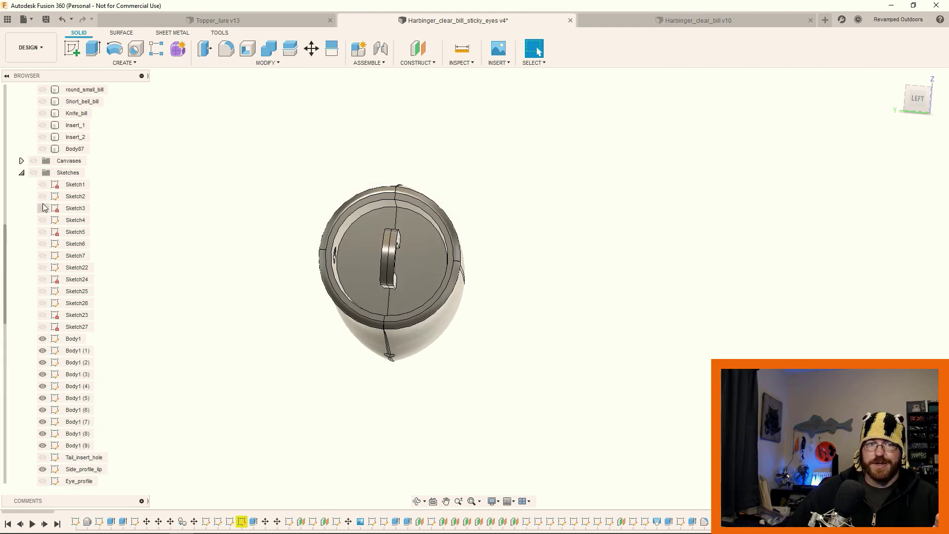
click(22, 174)
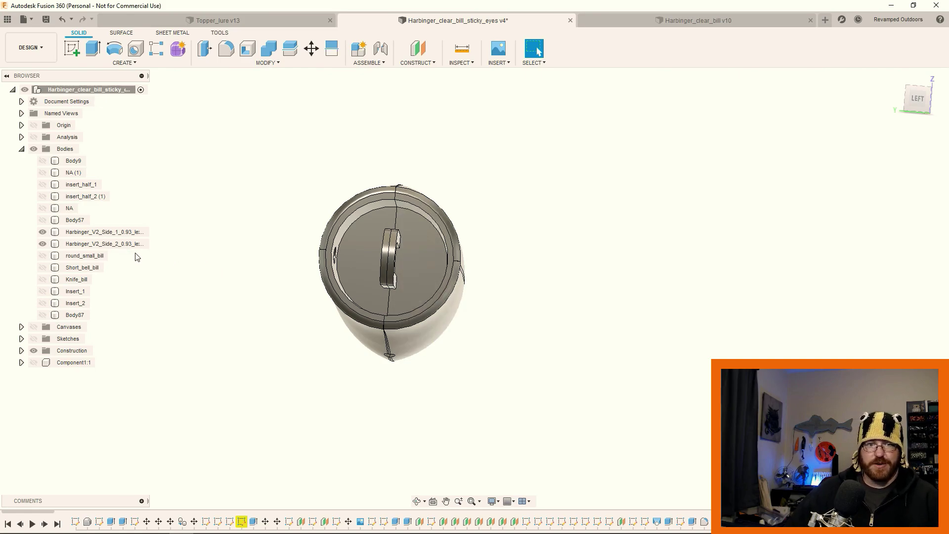
click(106, 244)
ctrl+click(111, 232)
right_click(117, 236)
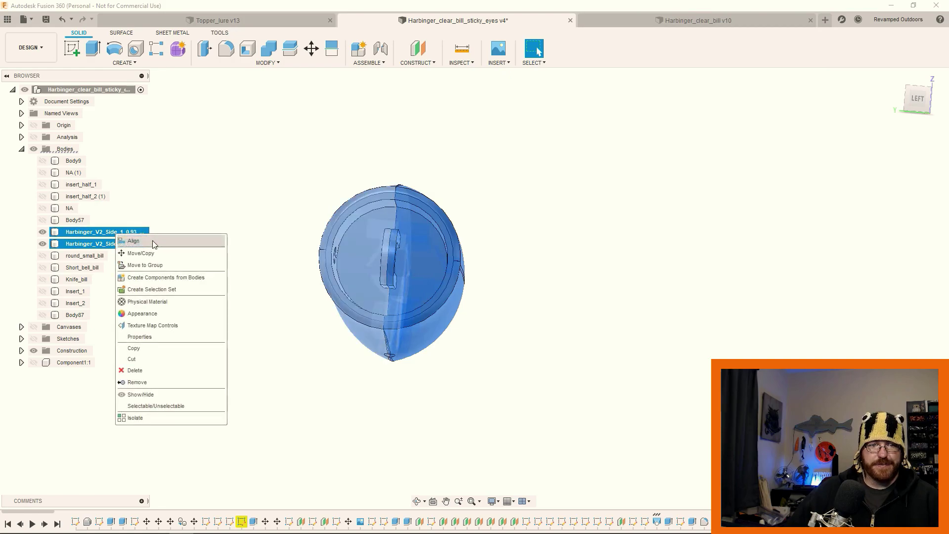
click(148, 253)
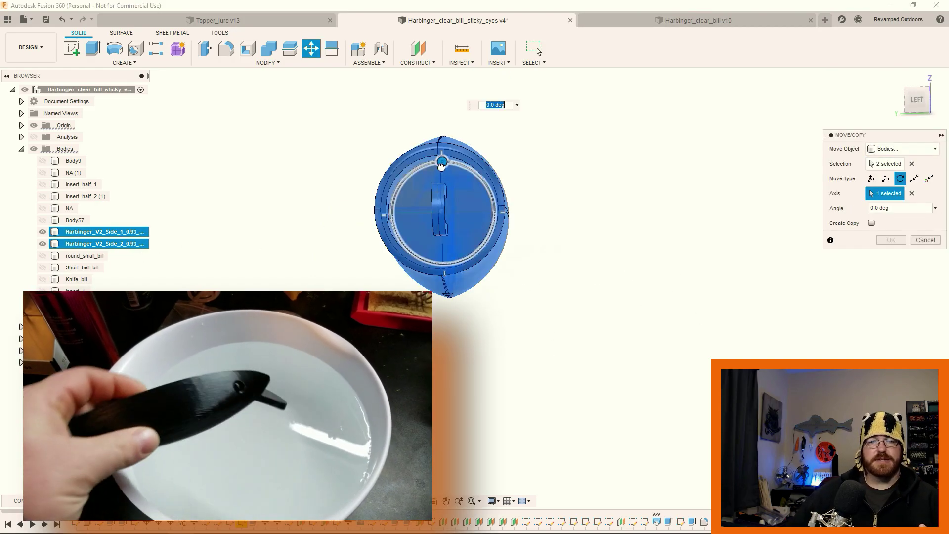
drag(440, 163, 370, 237)
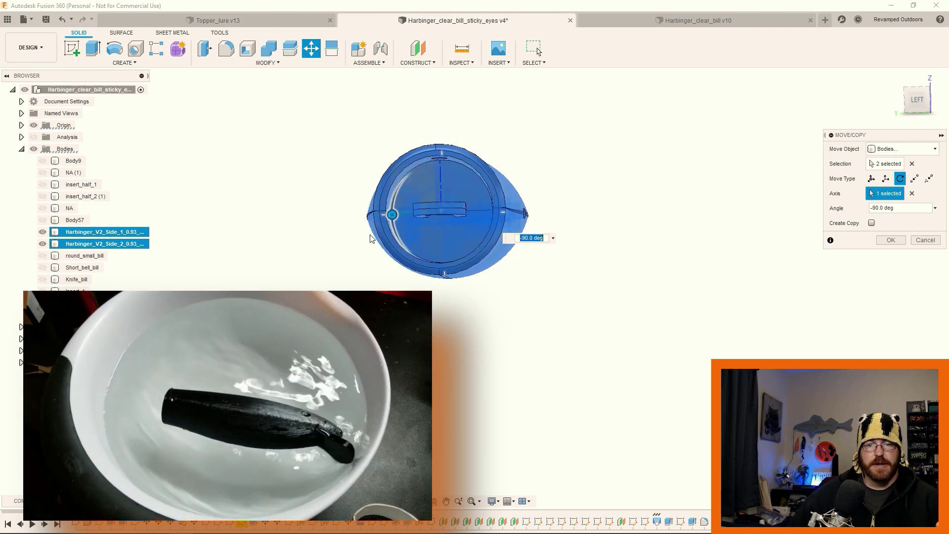
shift+middle_drag(443, 364, 353, 343)
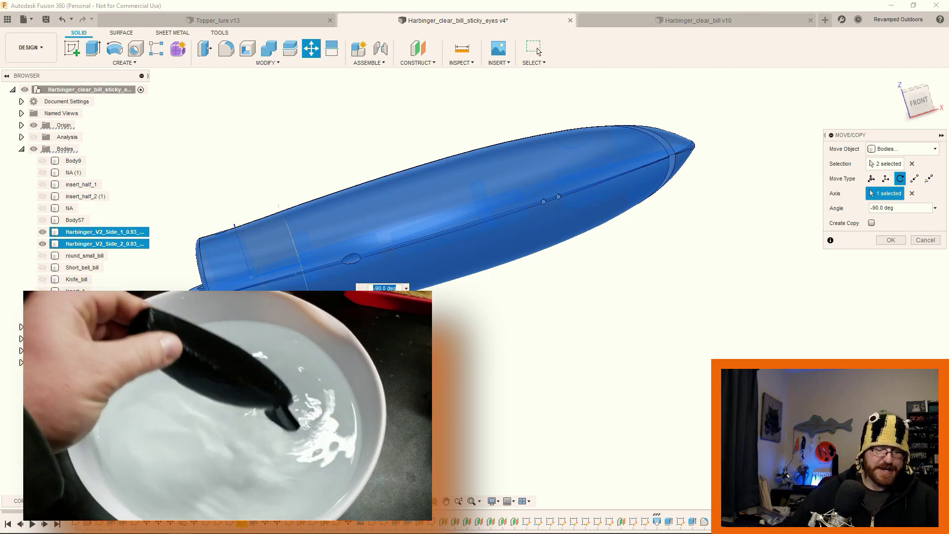
shift+middle_drag(413, 381, 358, 396)
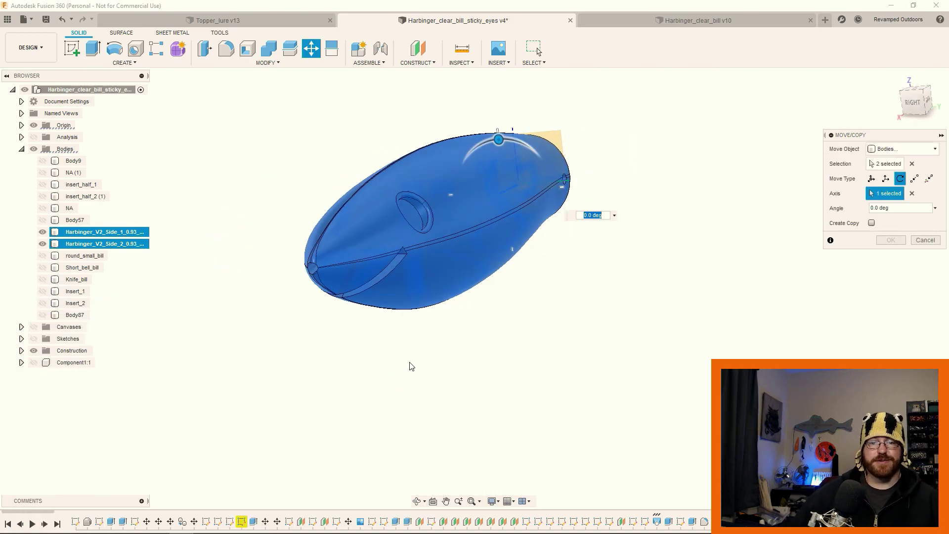
click(926, 240)
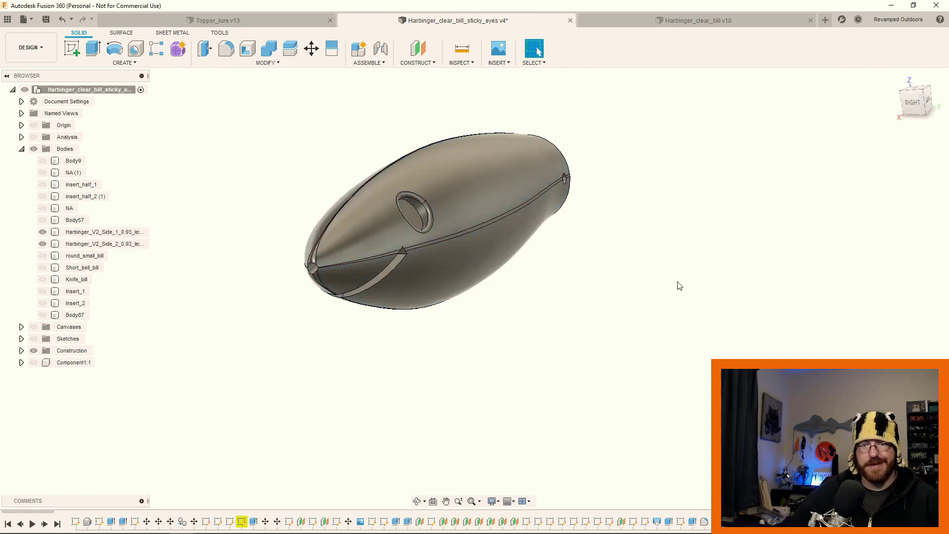
shift+middle_drag(252, 353, 406, 319)
click(45, 232)
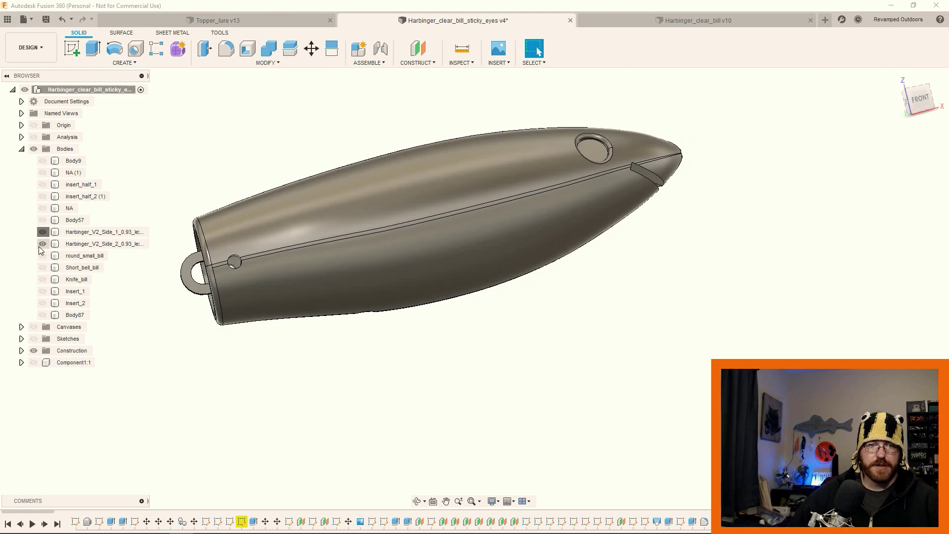
Hide Harbinger_V2_Side_1, show Side_2, and orbit to view its inner face and tail slot
click(42, 244)
click(250, 270)
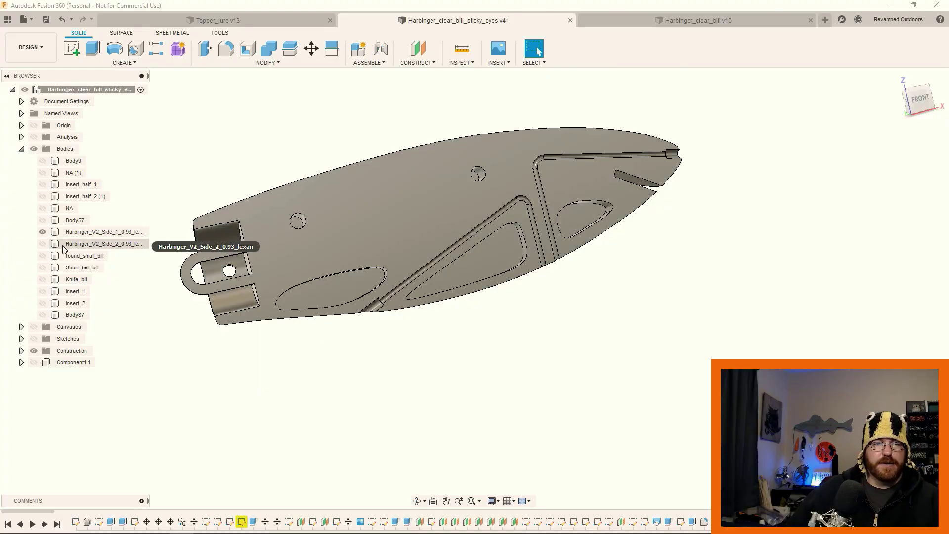
click(43, 231)
click(43, 244)
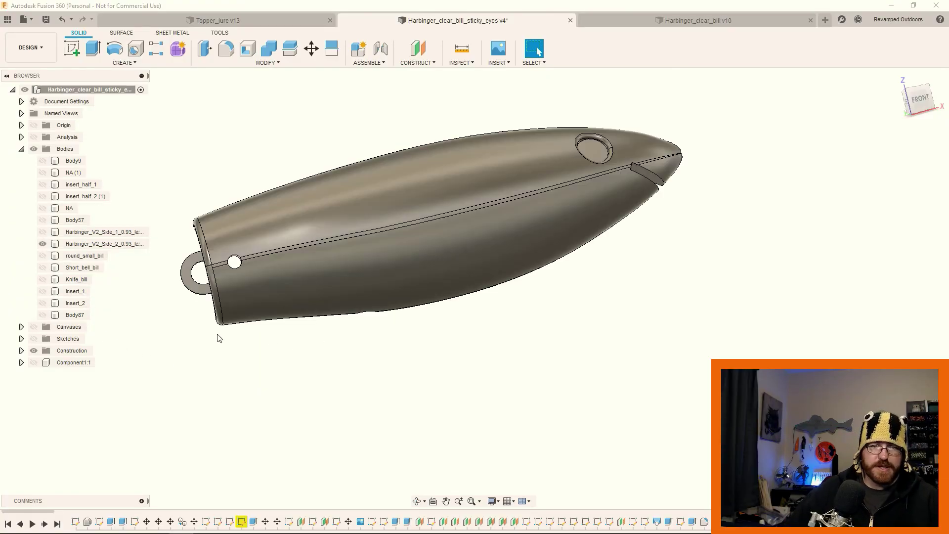
shift+middle_drag(220, 338, 336, 356)
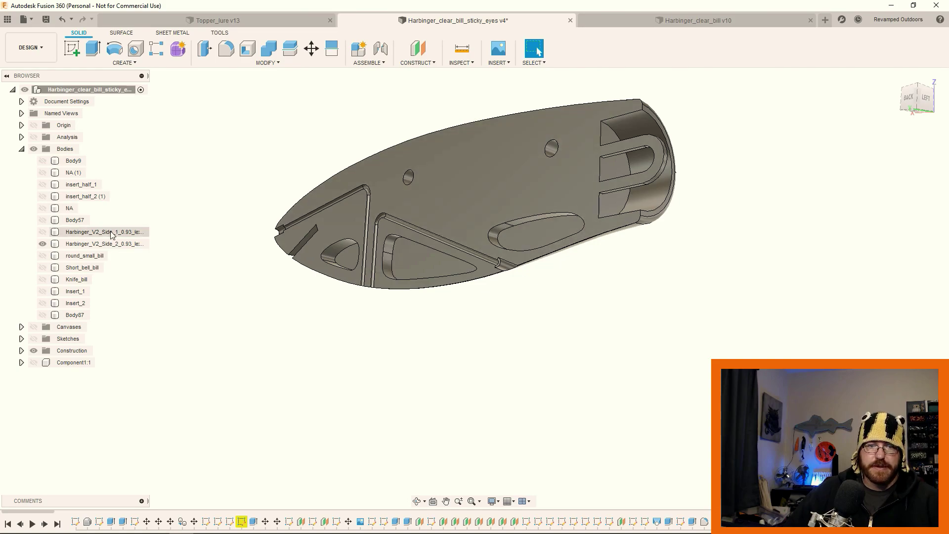
Select the round_small_bill and second lure half bodies, orbiting to view the model from the back
click(84, 256)
key(Escape)
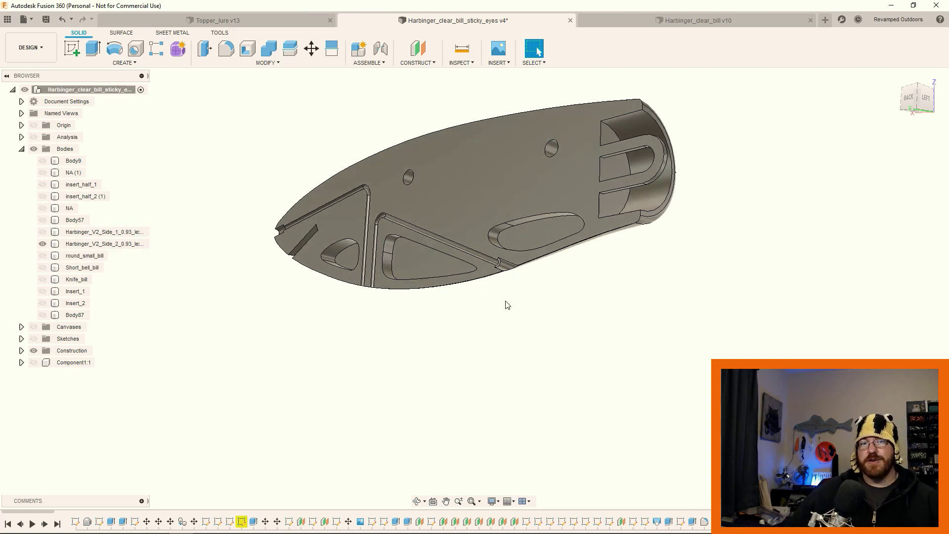
click(522, 196)
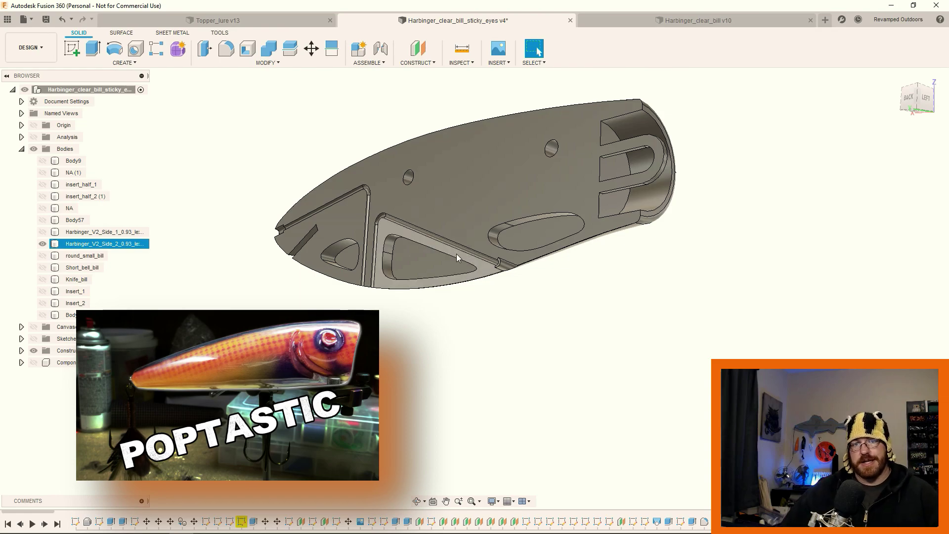
click(427, 299)
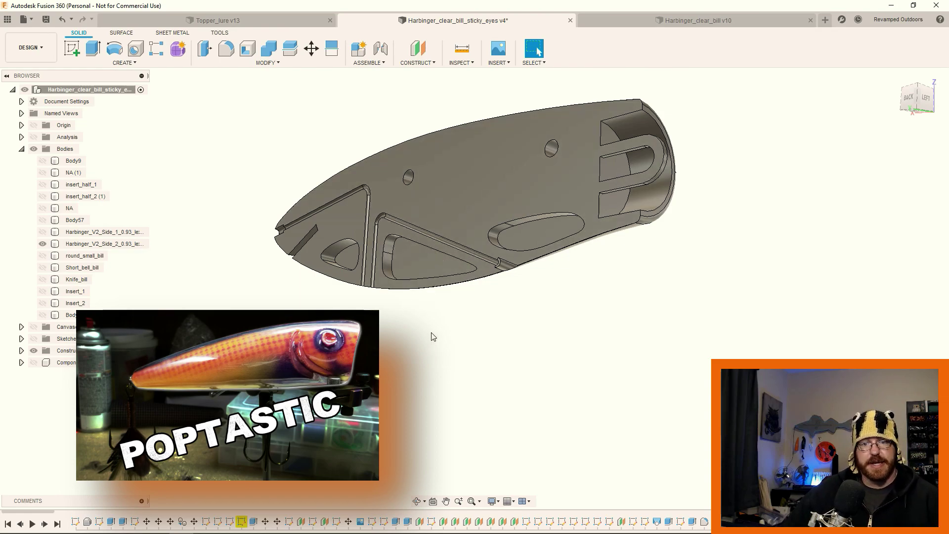
click(440, 244)
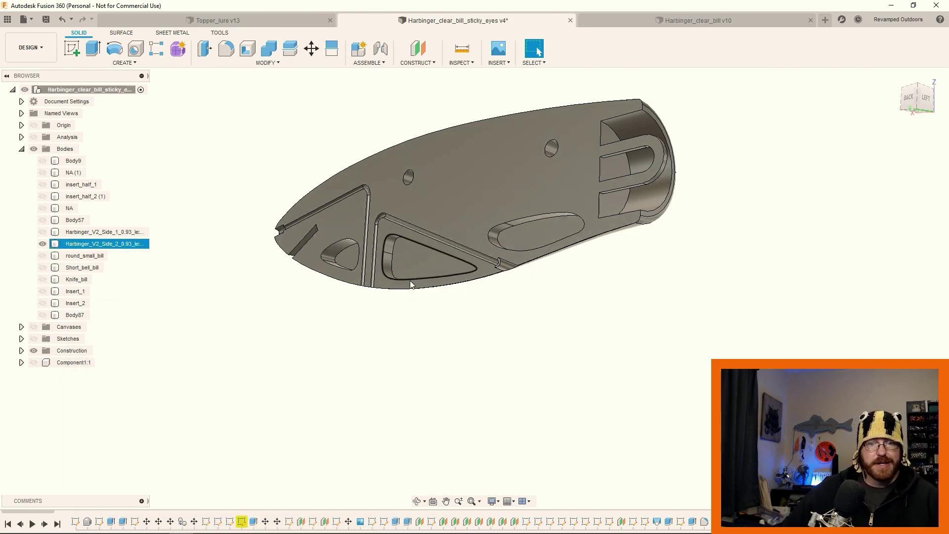
click(386, 326)
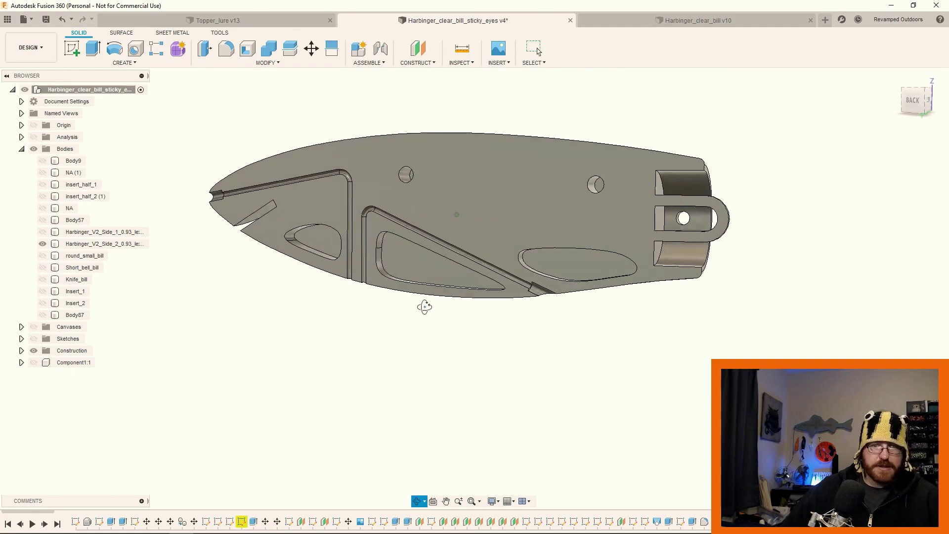
shift+middle_drag(386, 314, 443, 304)
click(194, 181)
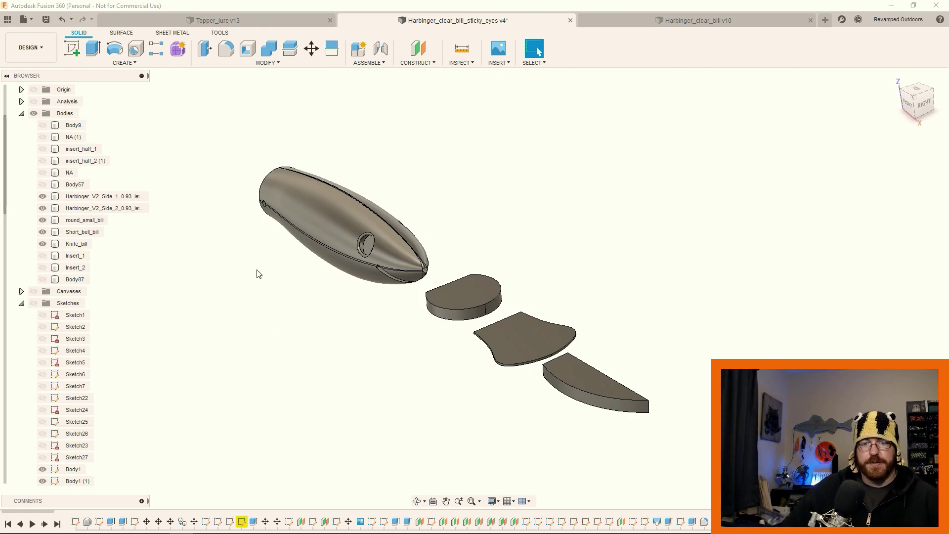
scroll(381, 328, down, 2)
shift+middle_drag(401, 309, 344, 279)
scroll(420, 354, up, 2)
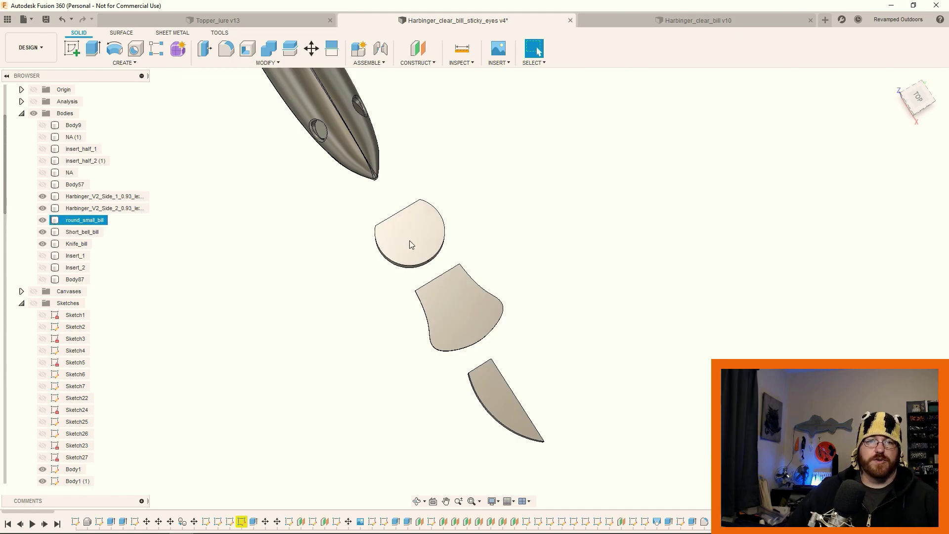
scroll(413, 242, down, 5)
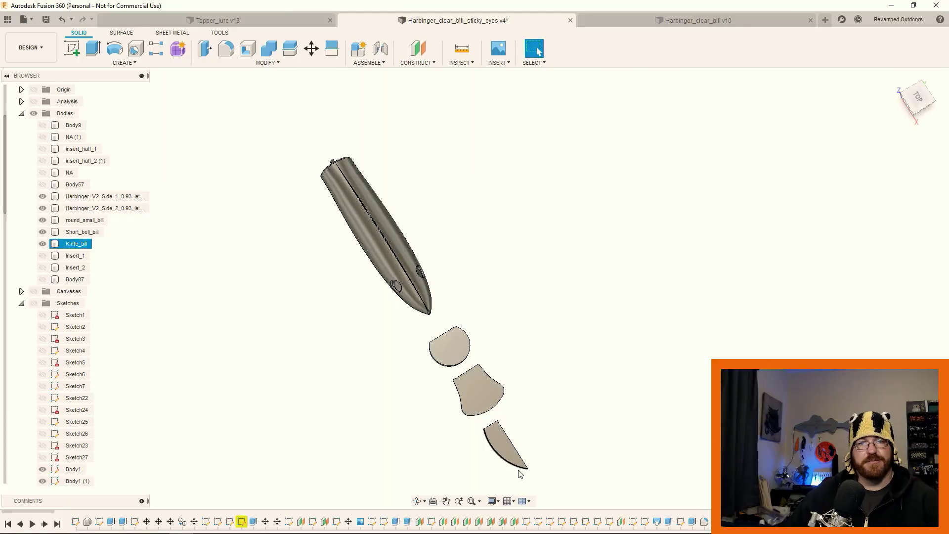
click(491, 385)
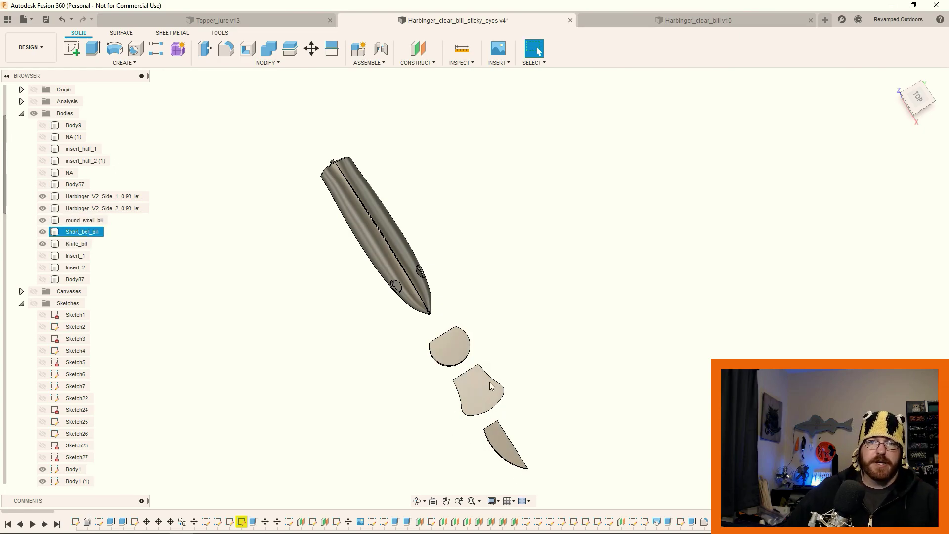
click(494, 345)
scroll(360, 275, up, 1)
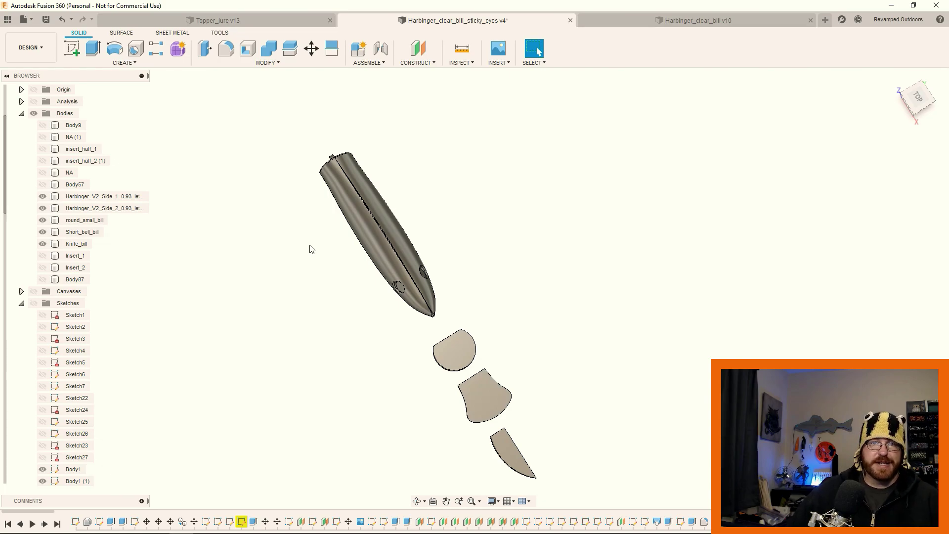
Compare the Topper_lure v13 tail design with the Harbinger lure, ending on the Harbinger design
click(269, 18)
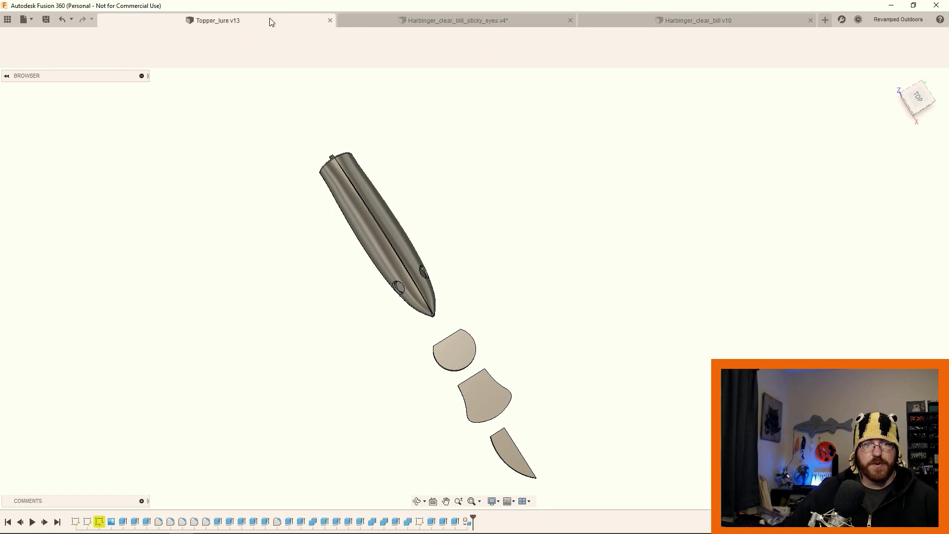
scroll(464, 357, down, 3)
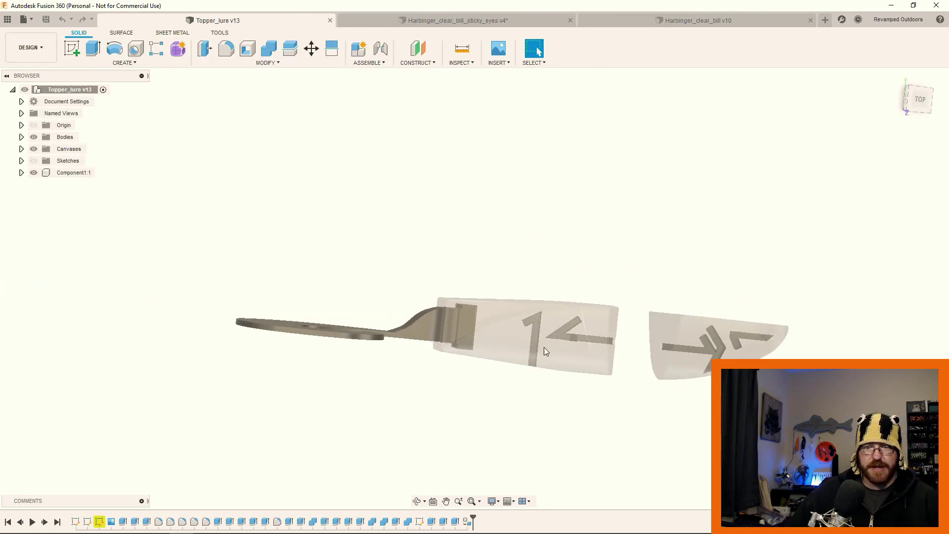
shift+middle_drag(544, 348, 384, 238)
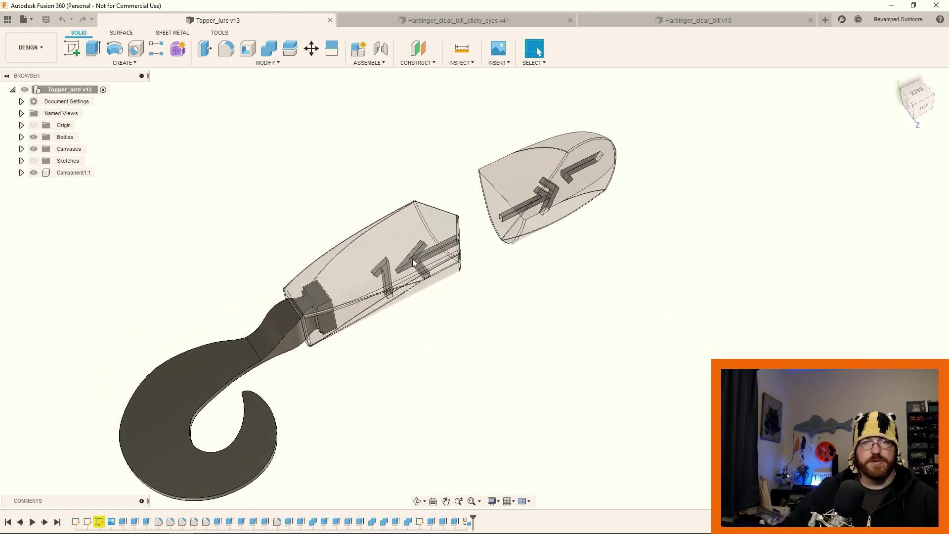
click(460, 22)
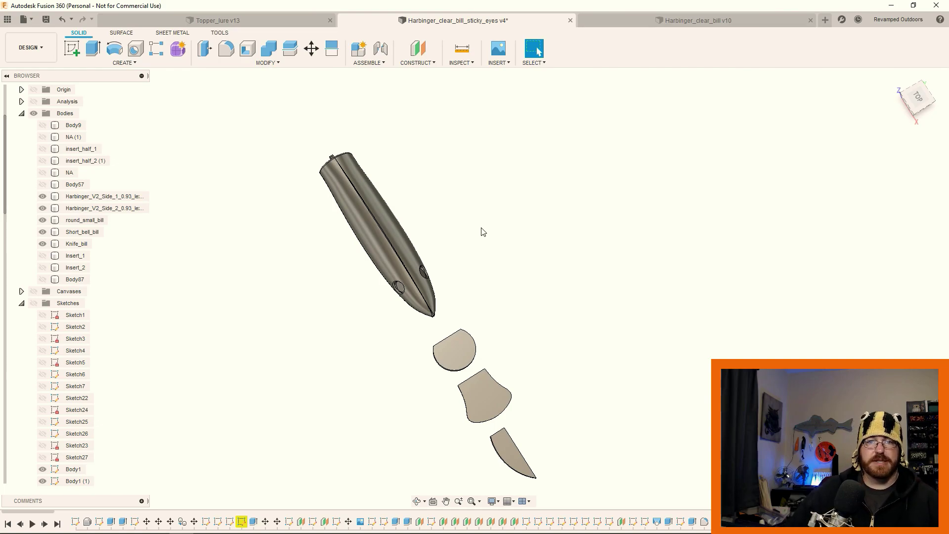
click(283, 19)
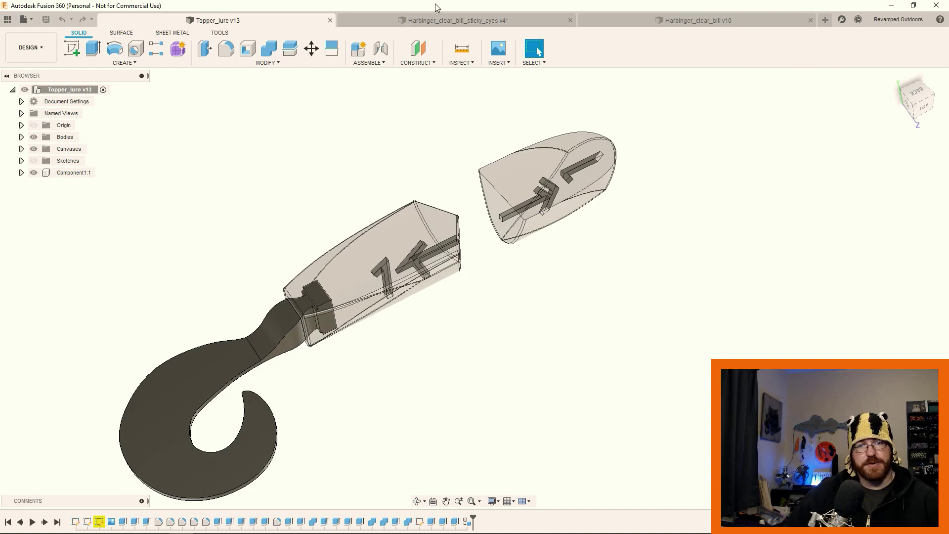
click(429, 16)
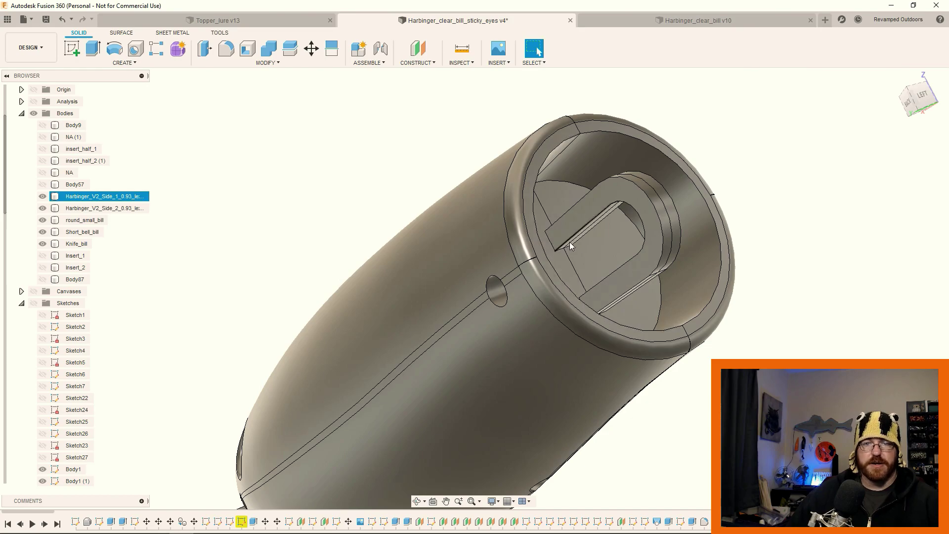
Orbit to the eyelet end and tail opening, selecting and deselecting the lure body halves
shift+middle_drag(547, 328, 671, 259)
click(689, 238)
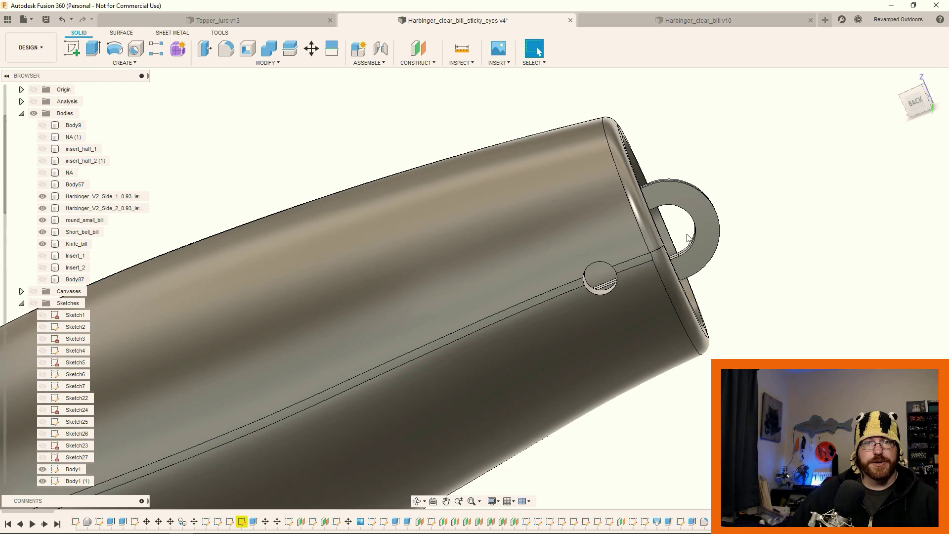
click(715, 202)
click(741, 183)
click(704, 220)
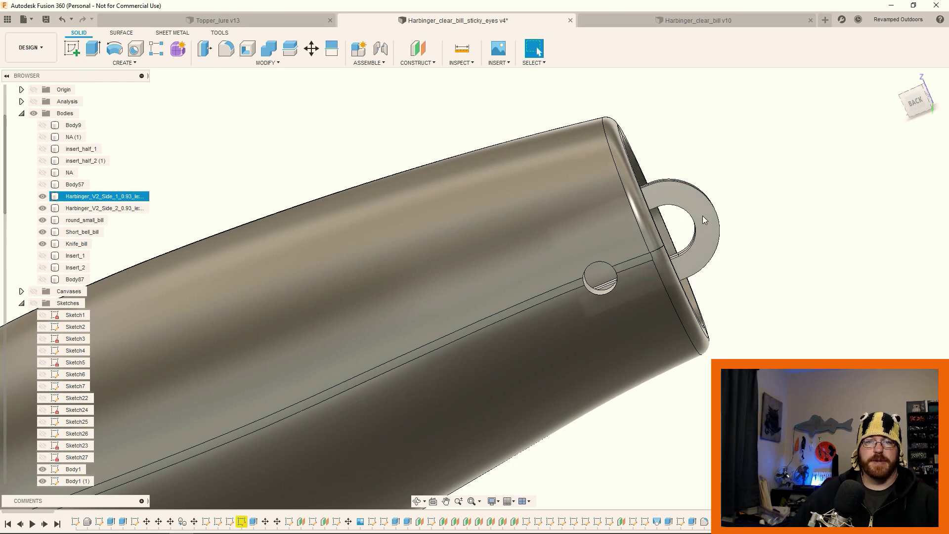
scroll(704, 220, down, 5)
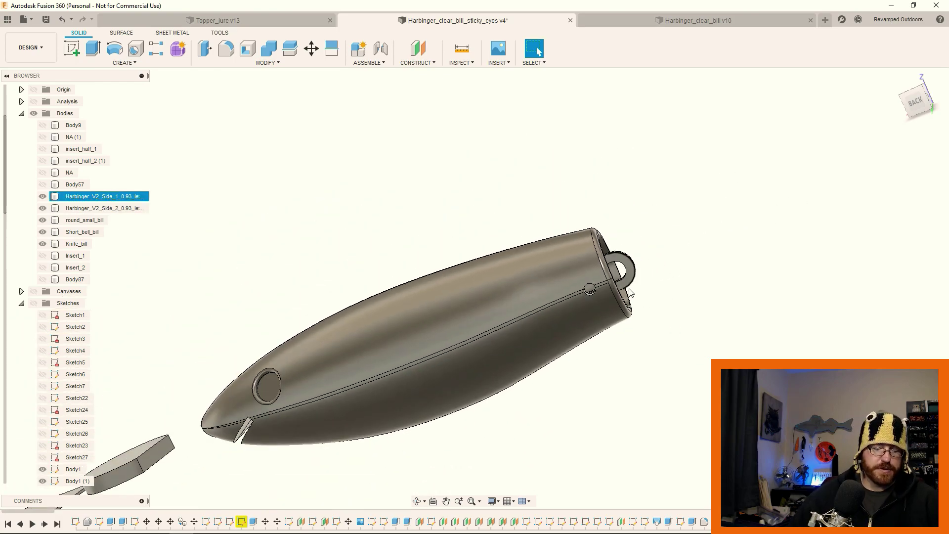
click(656, 267)
shift+middle_drag(657, 267, 624, 292)
click(618, 292)
click(621, 290)
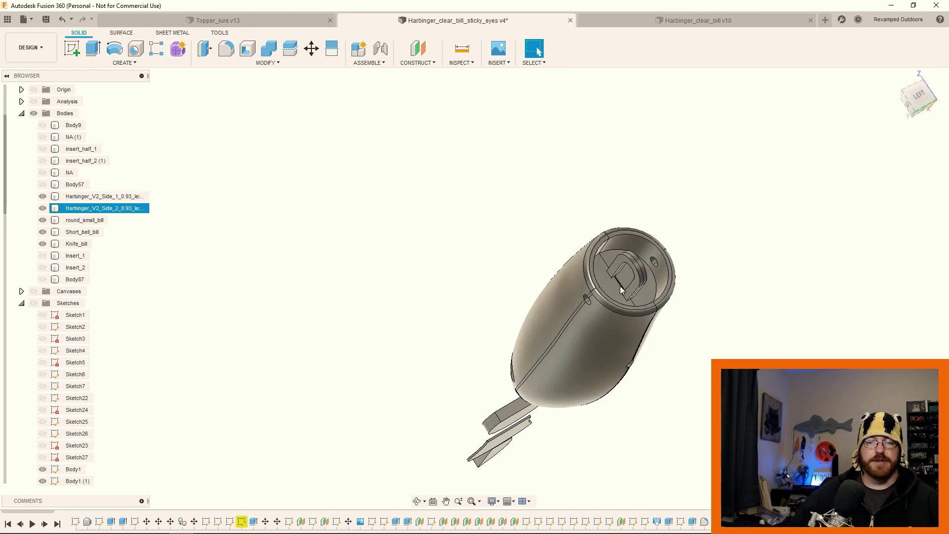
click(689, 278)
click(624, 283)
click(613, 277)
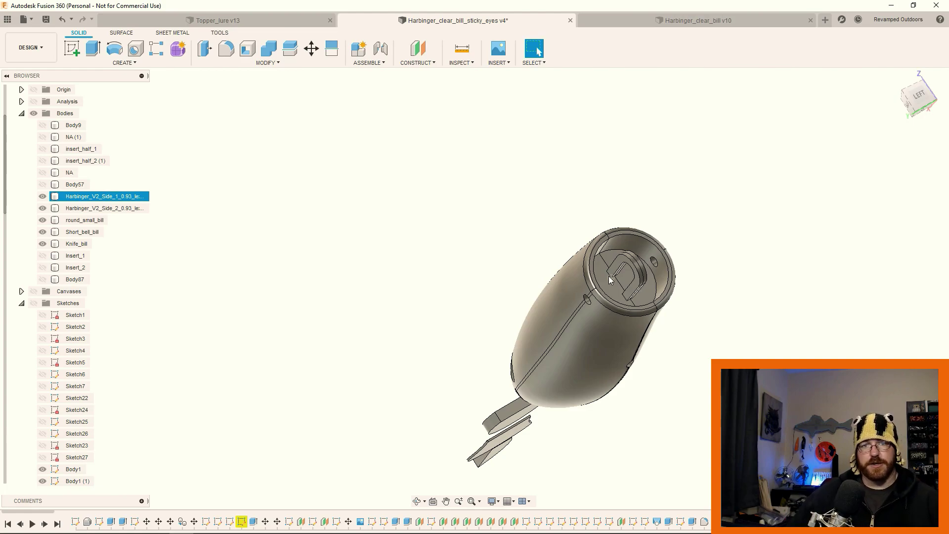
scroll(610, 280, up, 5)
click(630, 307)
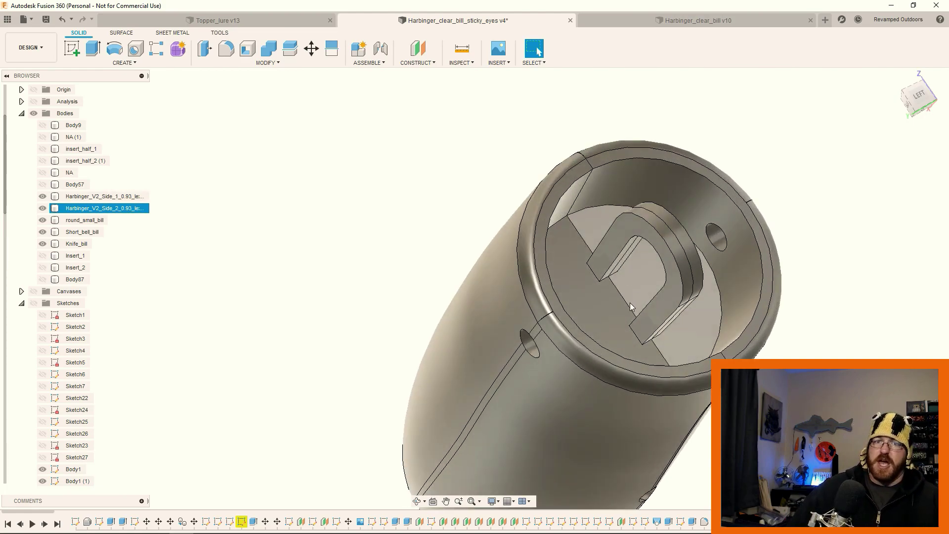
Show insert_half_1 and insert_half_2 (1), orbit out, and hide one lure body half
key(ctrl+Tab)
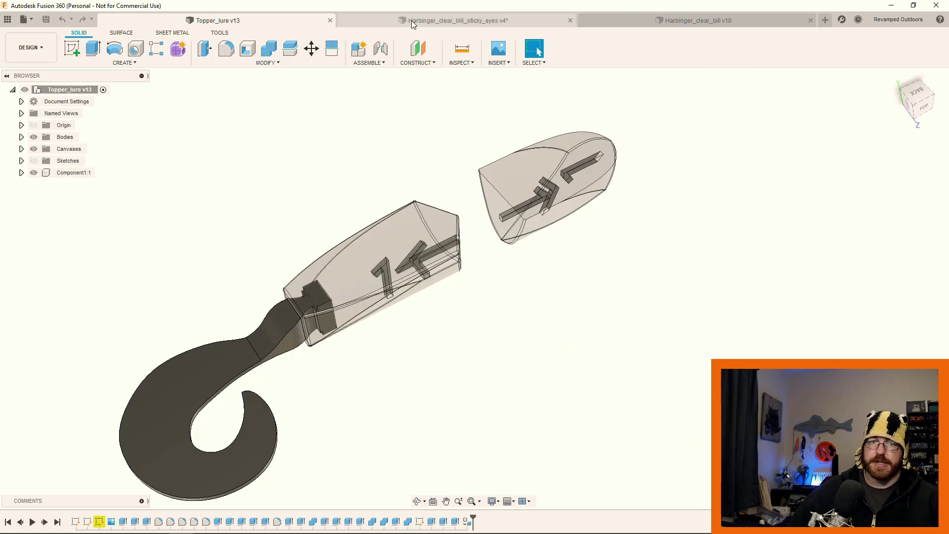
click(412, 21)
click(42, 150)
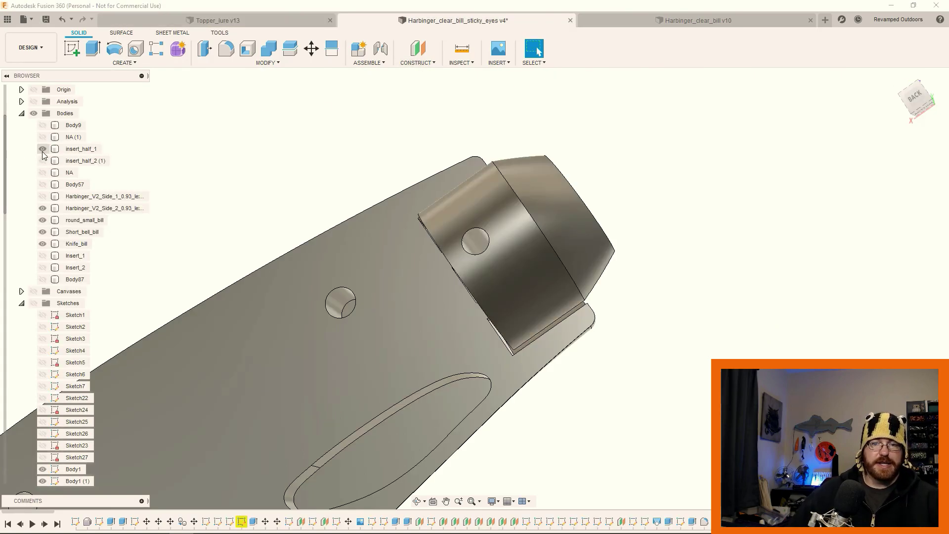
click(42, 161)
click(279, 317)
scroll(284, 316, down, 2)
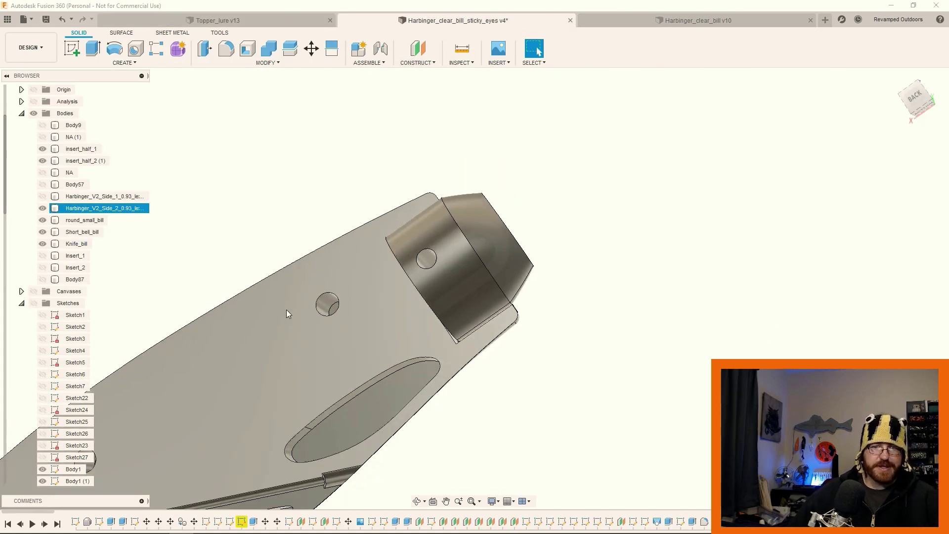
mouse_move(289, 314)
shift+middle_down()
mouse_move(271, 328)
mouse_move(293, 322)
mouse_move(277, 317)
shift+middle_up()
click(42, 232)
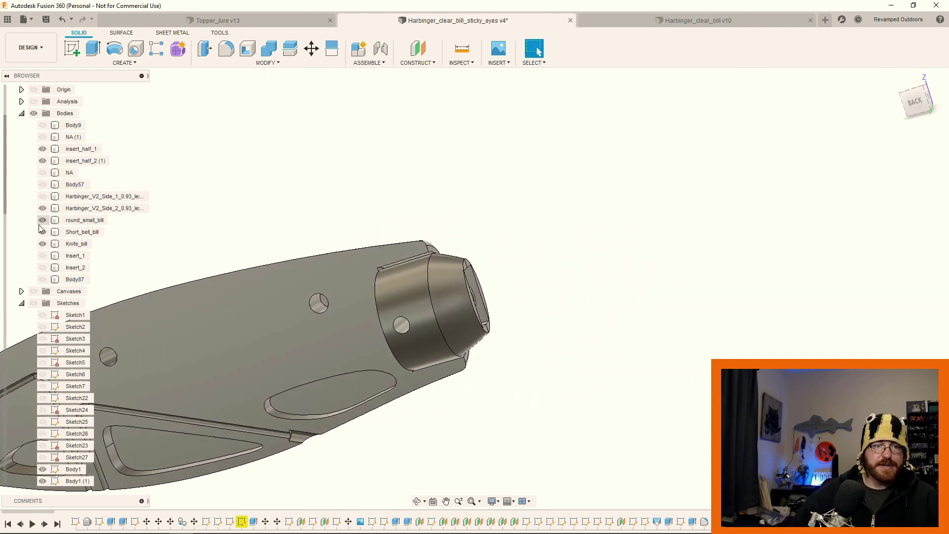
Hide the lure half and toggle insert_half_1 and insert_half_2 (1) to inspect each insert alone
click(43, 208)
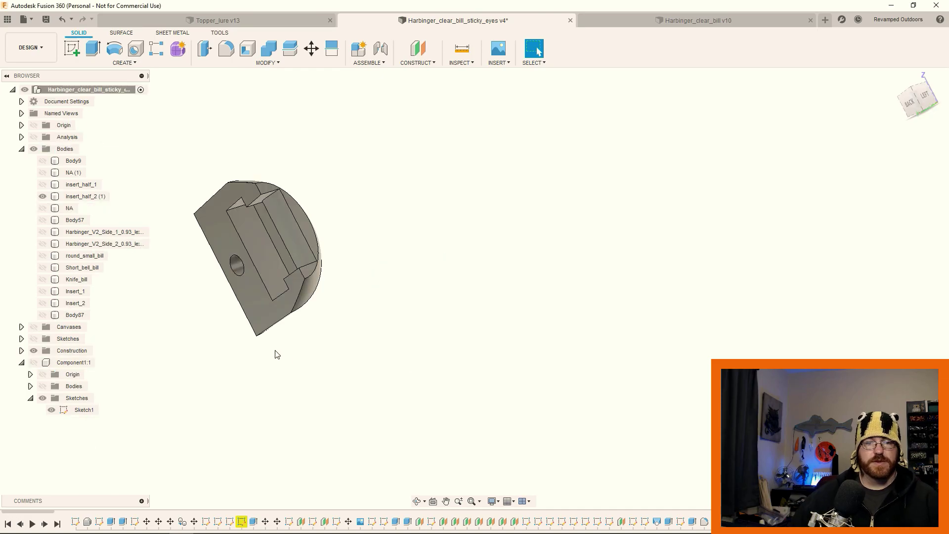
shift+middle_drag(296, 367, 360, 333)
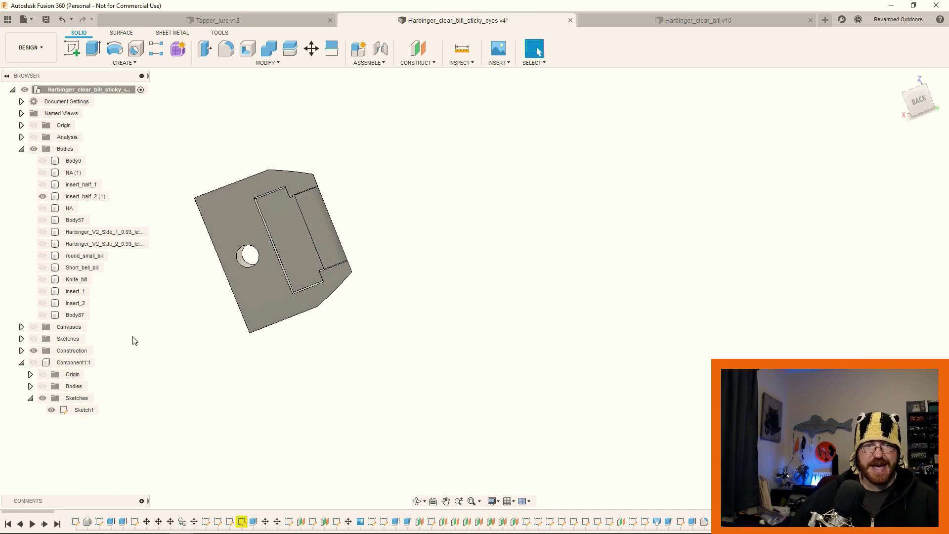
click(42, 185)
shift+middle_drag(270, 346, 294, 336)
click(43, 196)
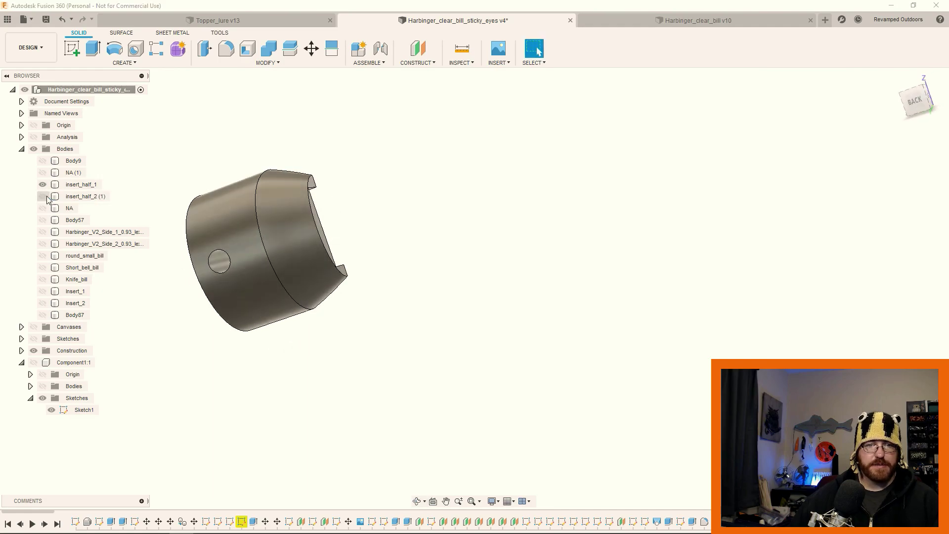
click(42, 196)
click(42, 193)
Compare with Topper_lure v13, then show insert_half_1 and view its split face
click(286, 20)
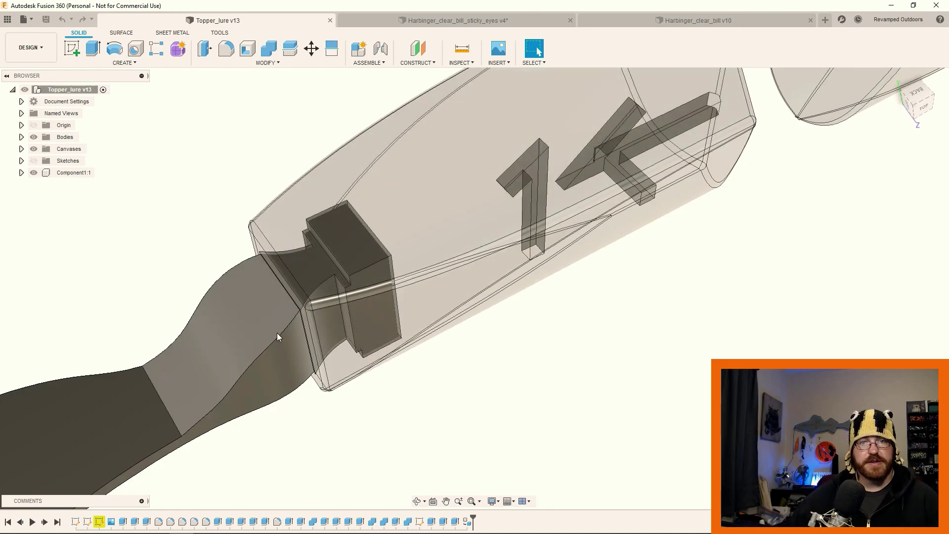
click(443, 23)
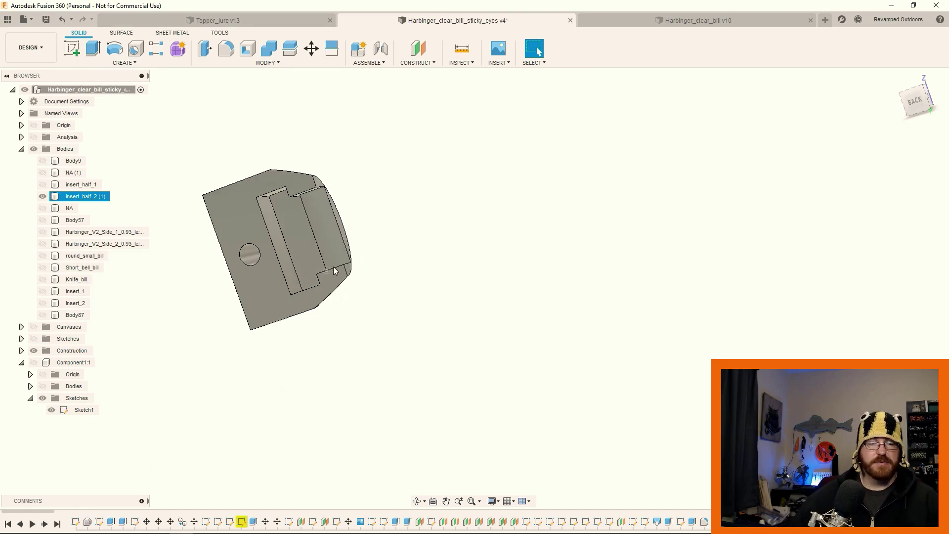
click(81, 184)
click(42, 184)
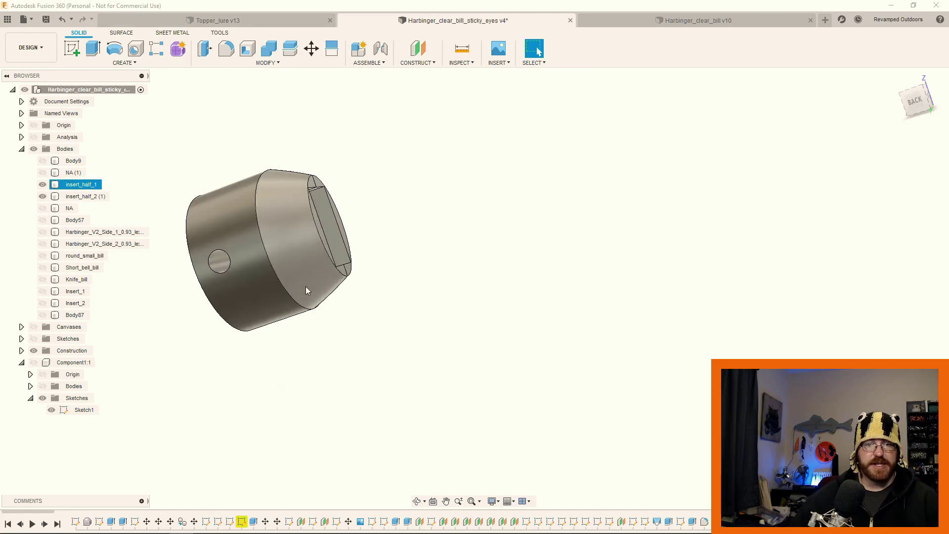
shift+middle_drag(307, 290, 242, 225)
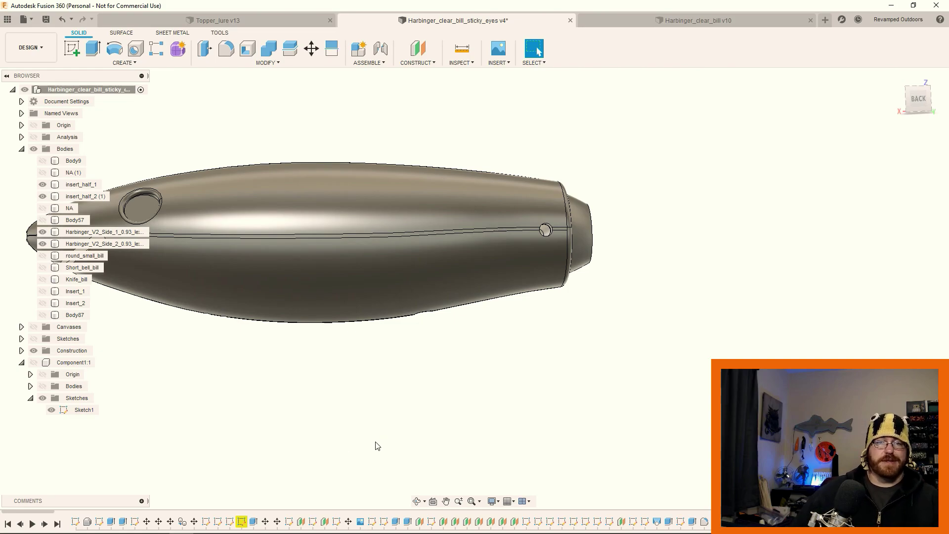
Orbit to the lure's open tail end and hide both Harbinger_V2 side halves, isolating the insert cartridge
shift+middle_drag(426, 410, 452, 312)
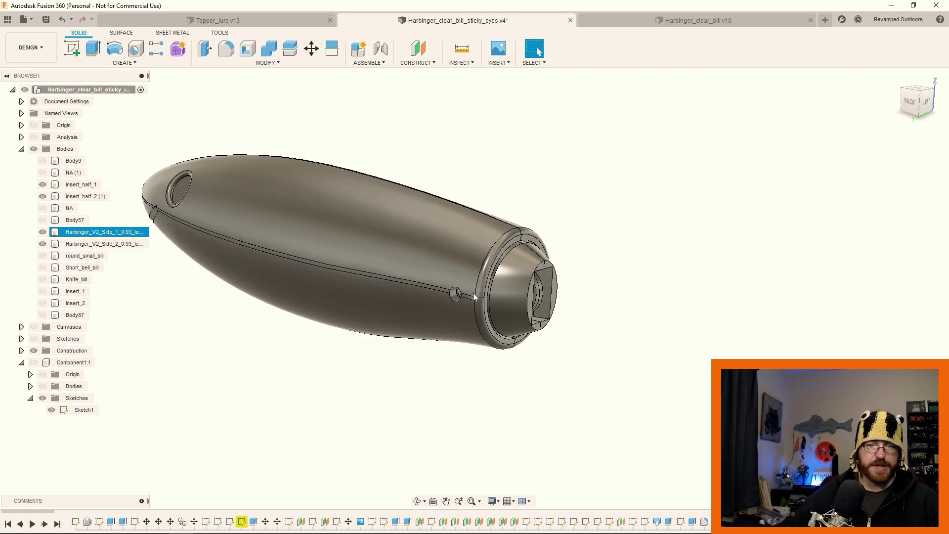
shift+middle_drag(455, 295, 229, 334)
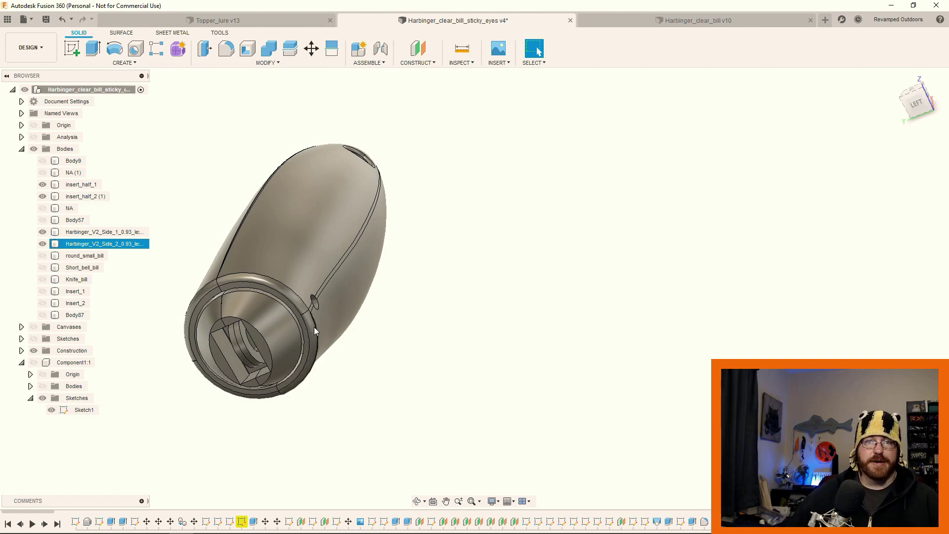
click(327, 365)
shift+middle_drag(317, 379, 316, 351)
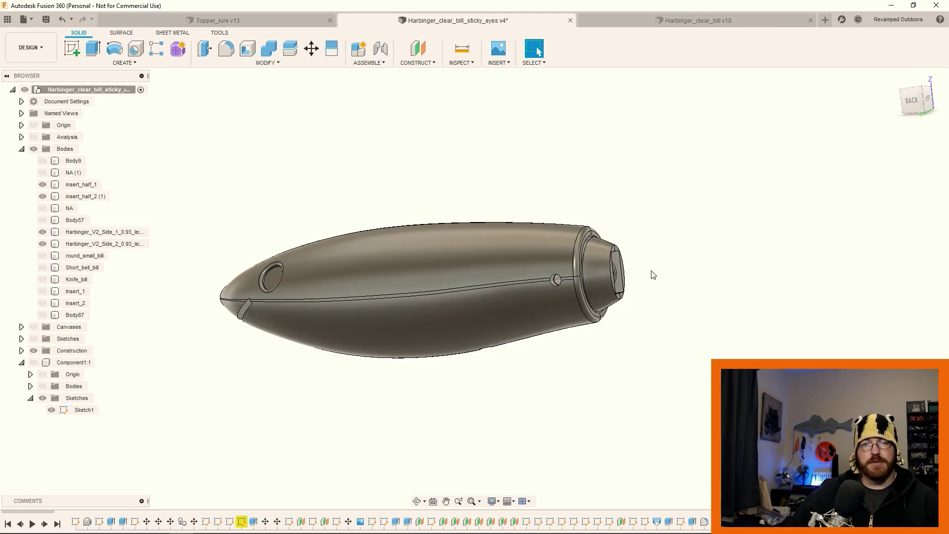
click(594, 258)
key(v)
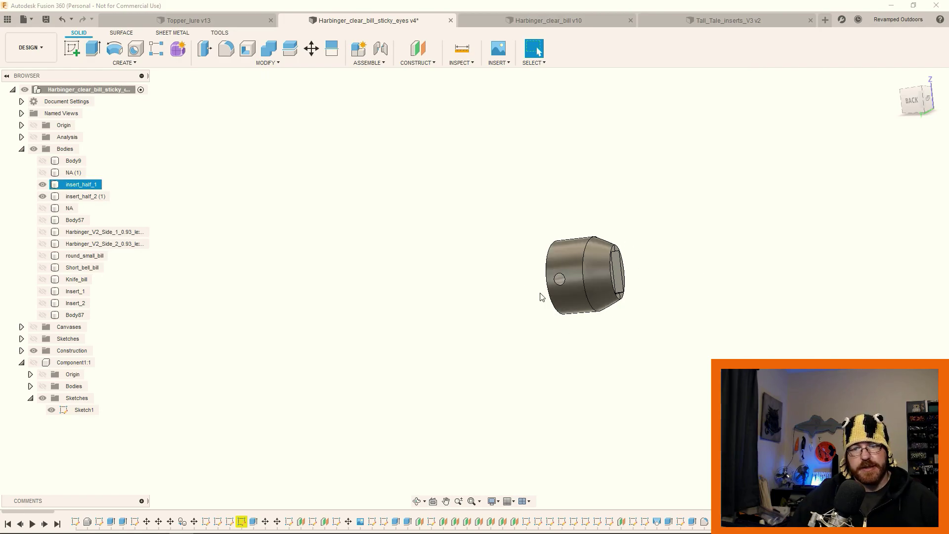
mouse_move(542, 297)
shift+middle_down()
mouse_move(520, 298)
mouse_move(529, 296)
shift+middle_up()
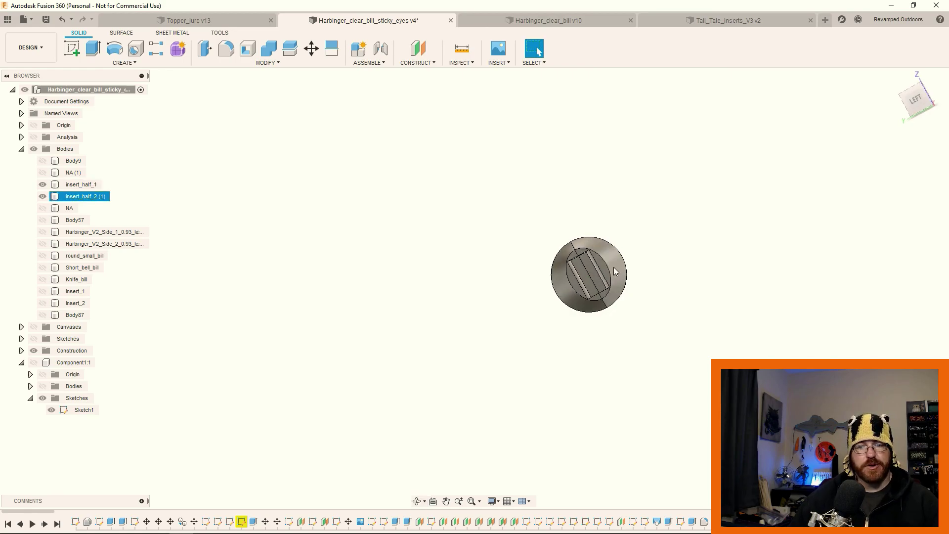
click(728, 20)
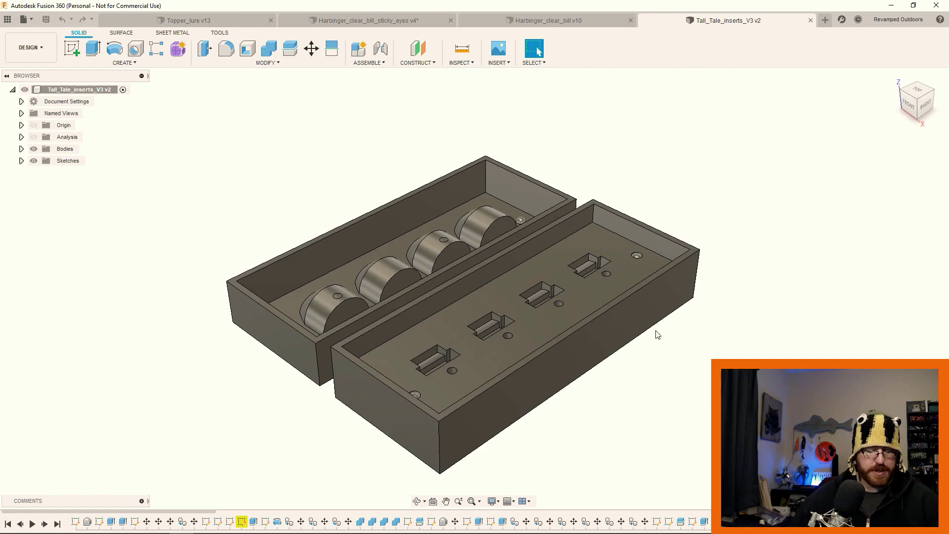
shift+middle_drag(678, 346, 732, 350)
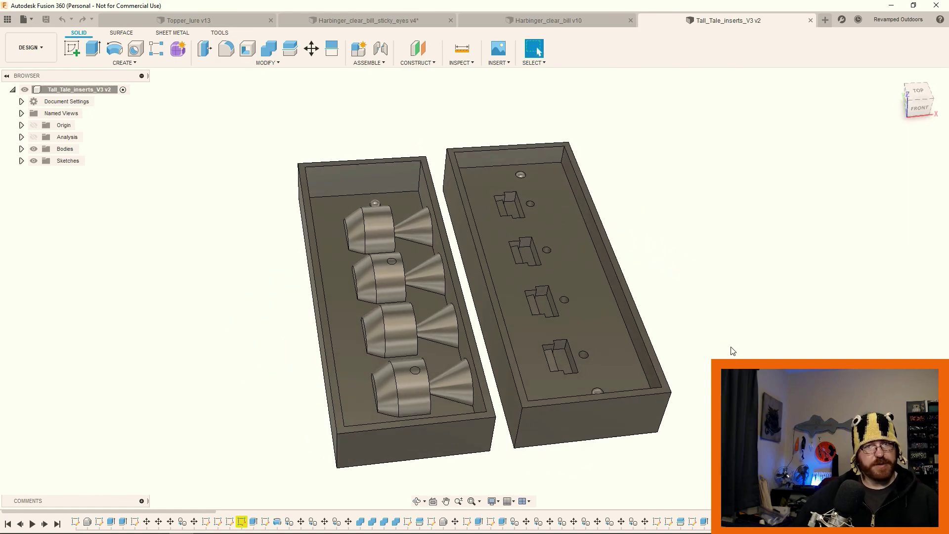
shift+middle_drag(618, 307, 494, 247)
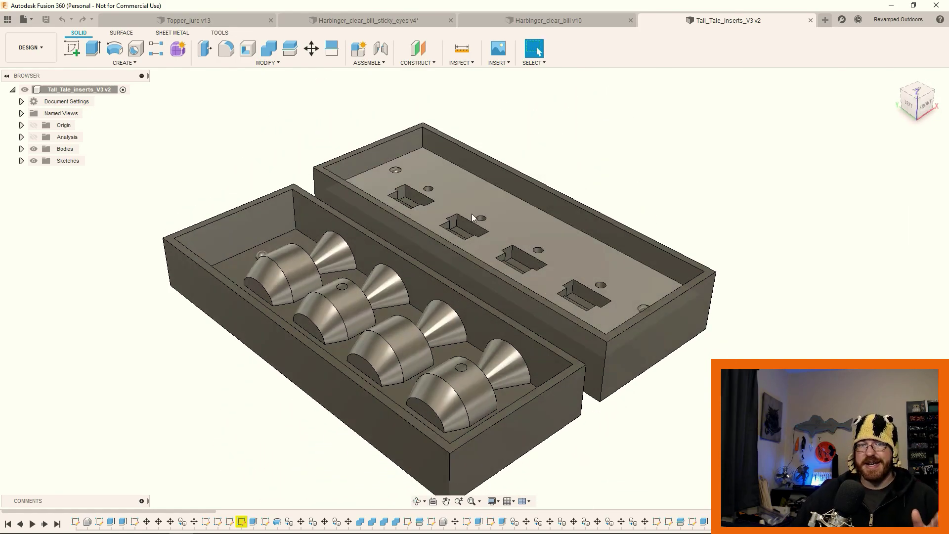
scroll(473, 218, up, 5)
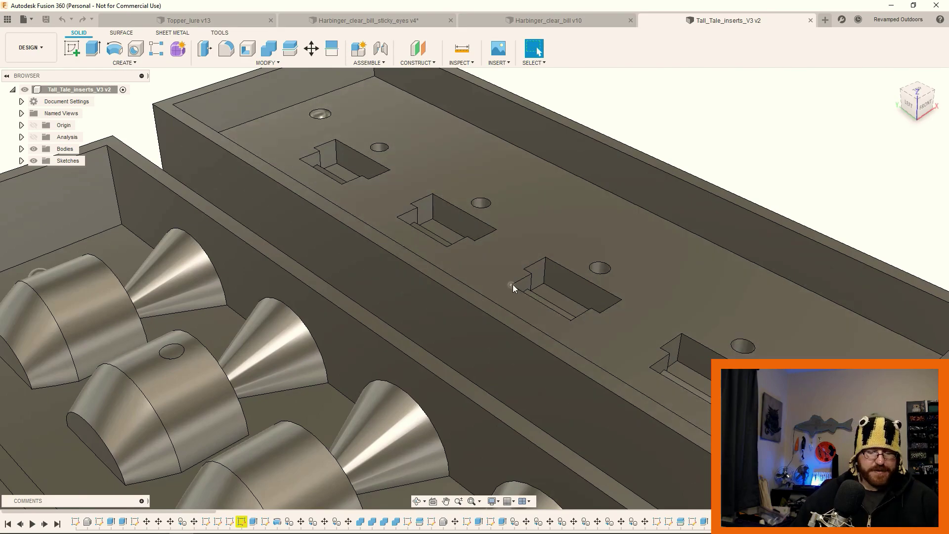
shift+middle_drag(513, 284, 515, 271)
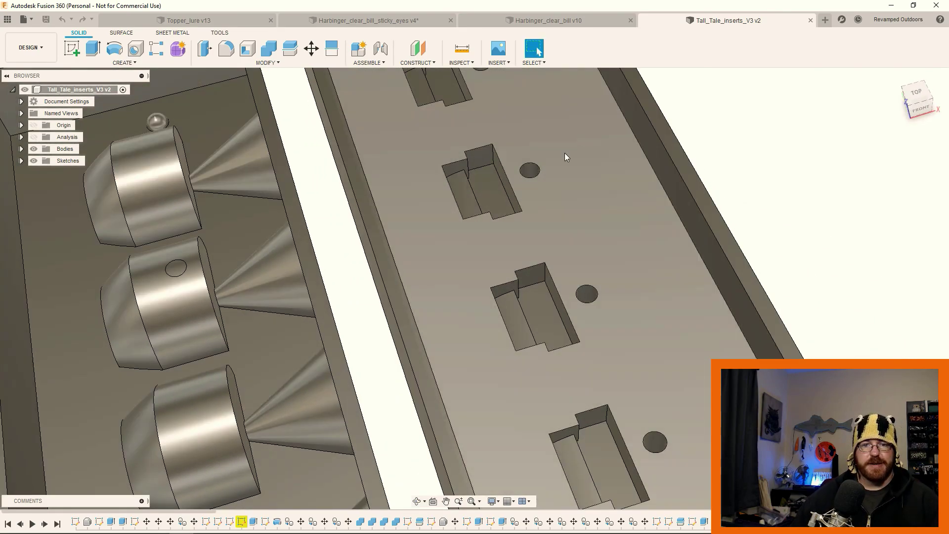
scroll(565, 153, down, 2)
scroll(487, 190, down, 2)
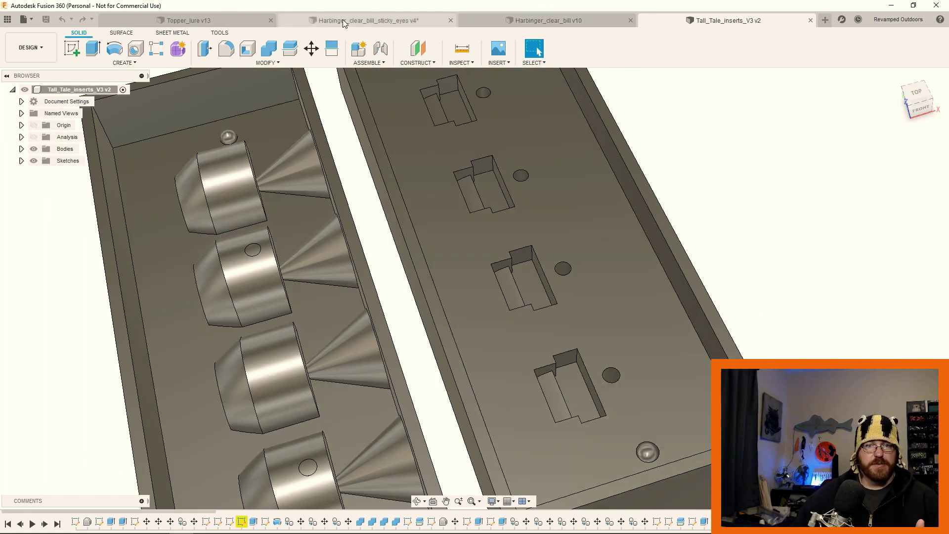
click(343, 20)
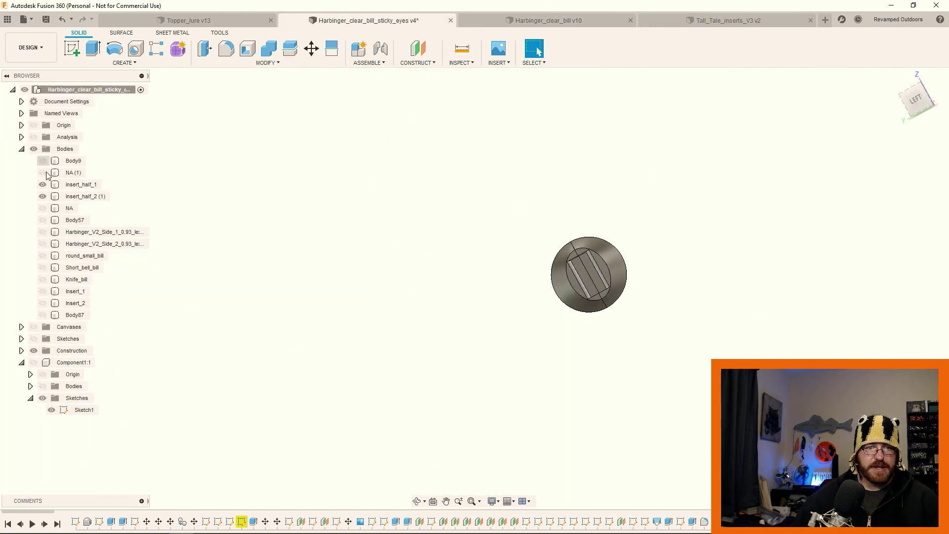
Hide insert_half_1 and orbit insert_half_2 (1) to inspect its back, rounded outside and cut-out block
click(43, 184)
shift+middle_drag(557, 354, 632, 281)
click(632, 281)
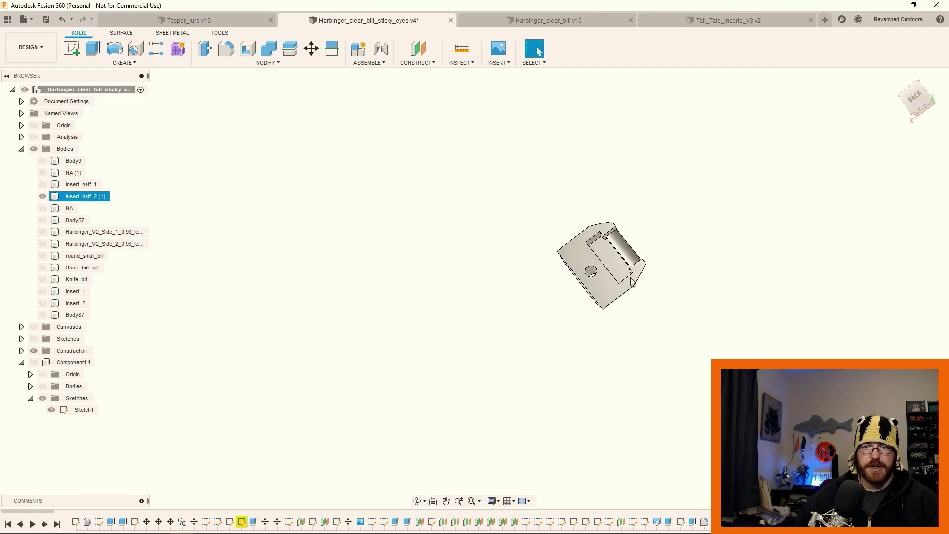
scroll(632, 281, up, 5)
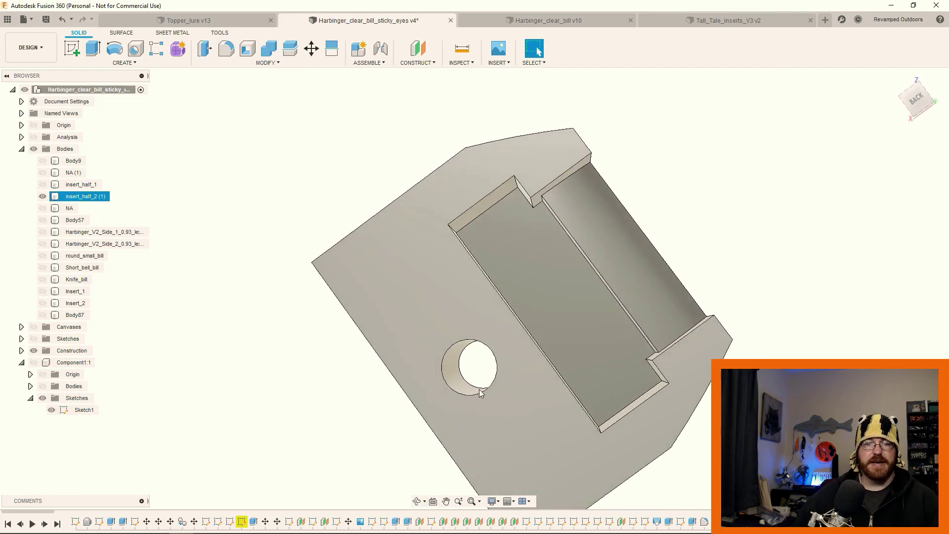
shift+middle_drag(556, 286, 538, 277)
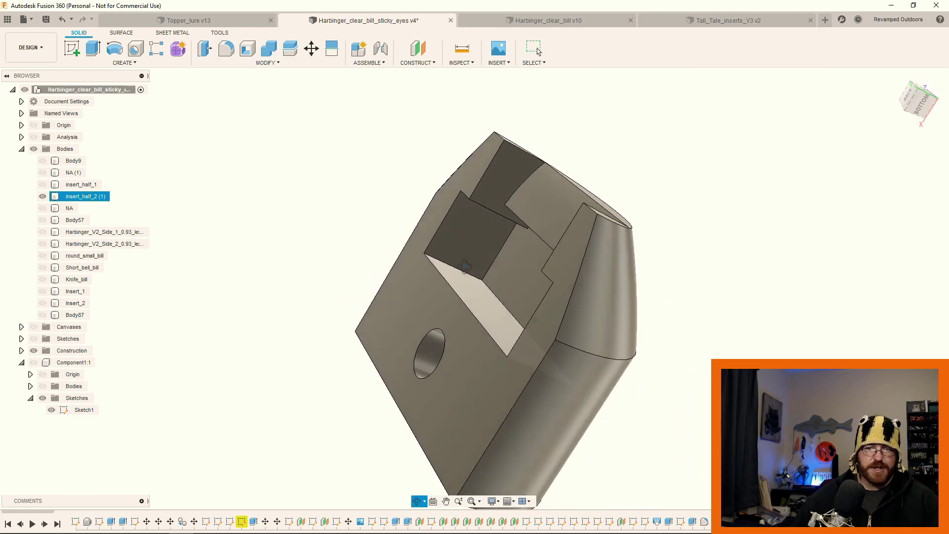
drag(465, 265, 528, 151)
key(Escape)
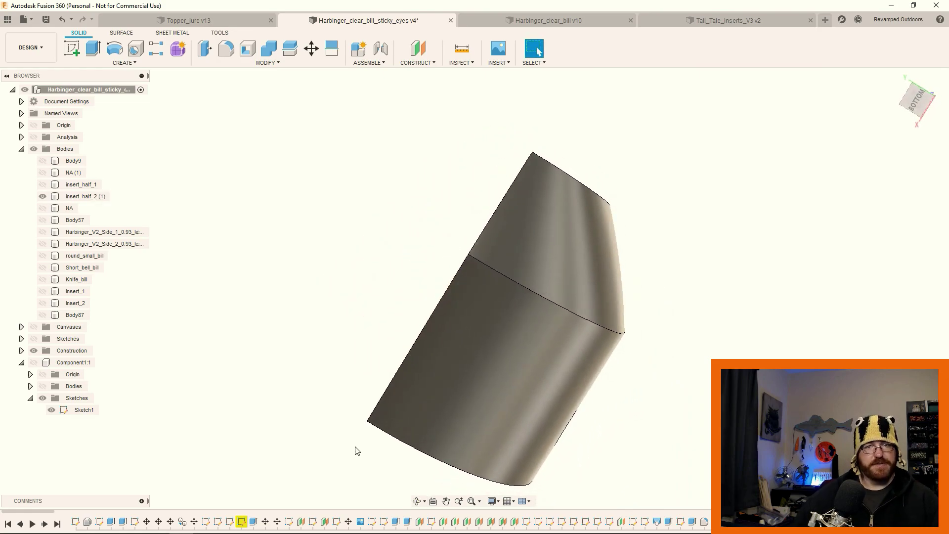
click(546, 323)
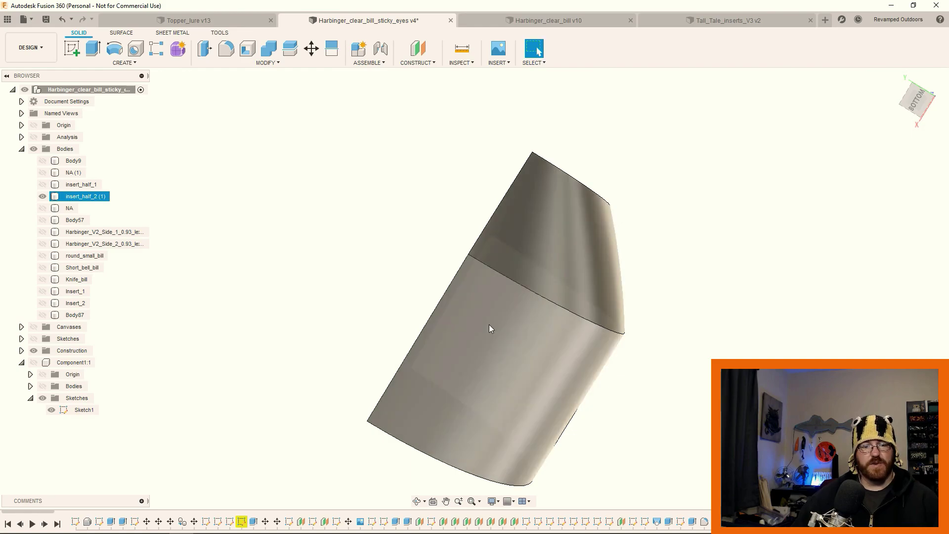
shift+middle_drag(488, 319, 456, 255)
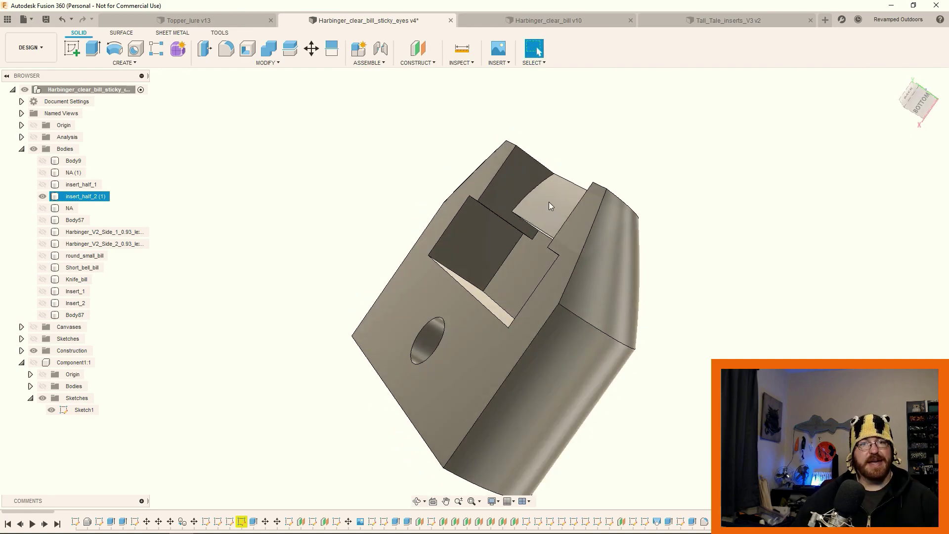
Compare with the Tall_Tale_inserts_V3 v2 mold design, then view the insert half's flat face with the hole
click(775, 21)
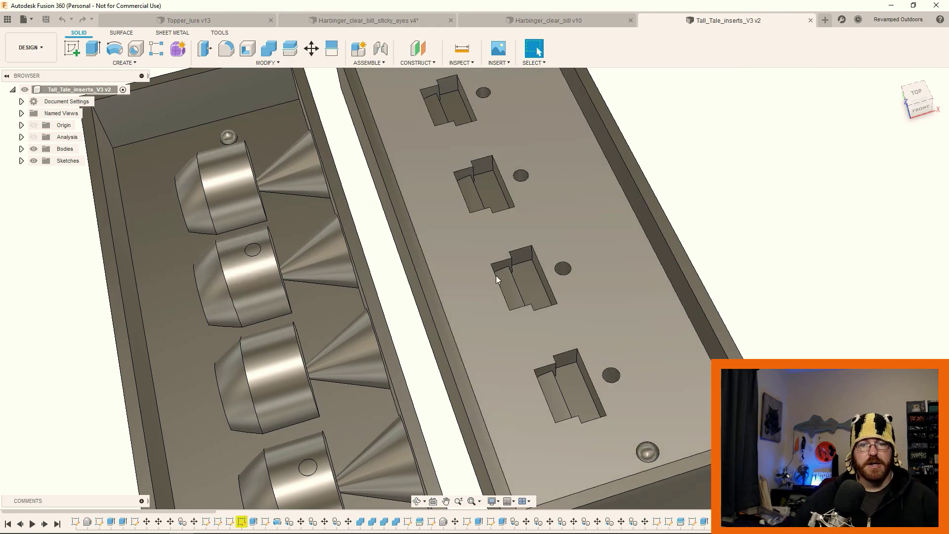
click(353, 20)
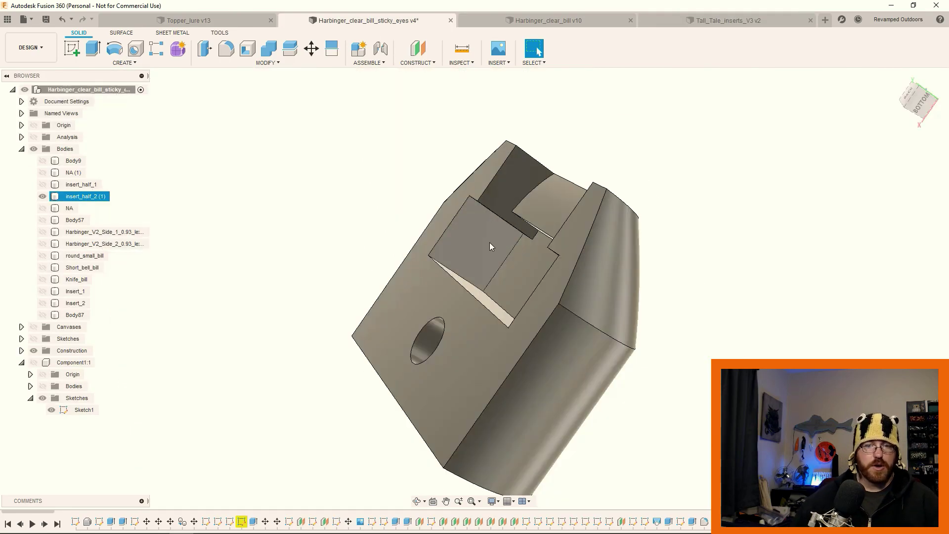
shift+middle_drag(421, 345, 505, 374)
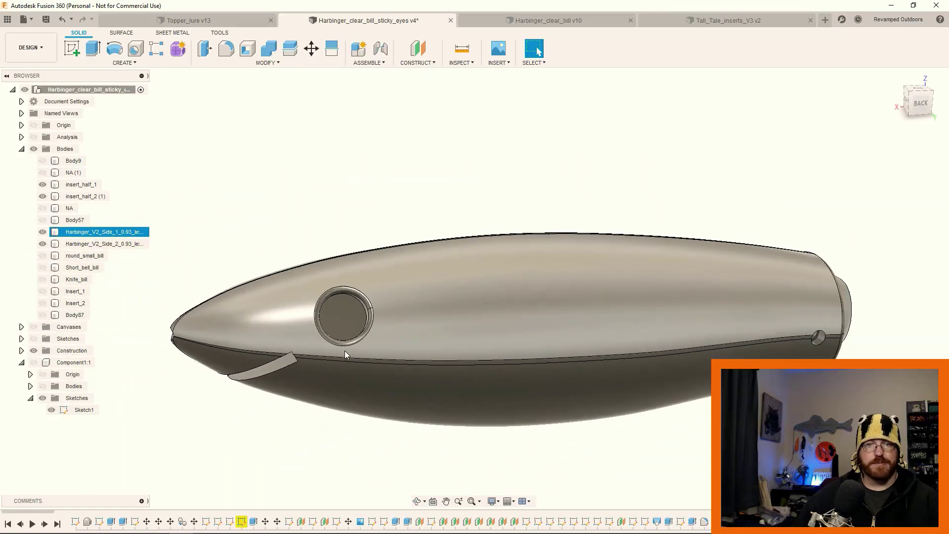
Zoom around the full lure body at the eye socket and clear the side-half selection
scroll(333, 292, down, 3)
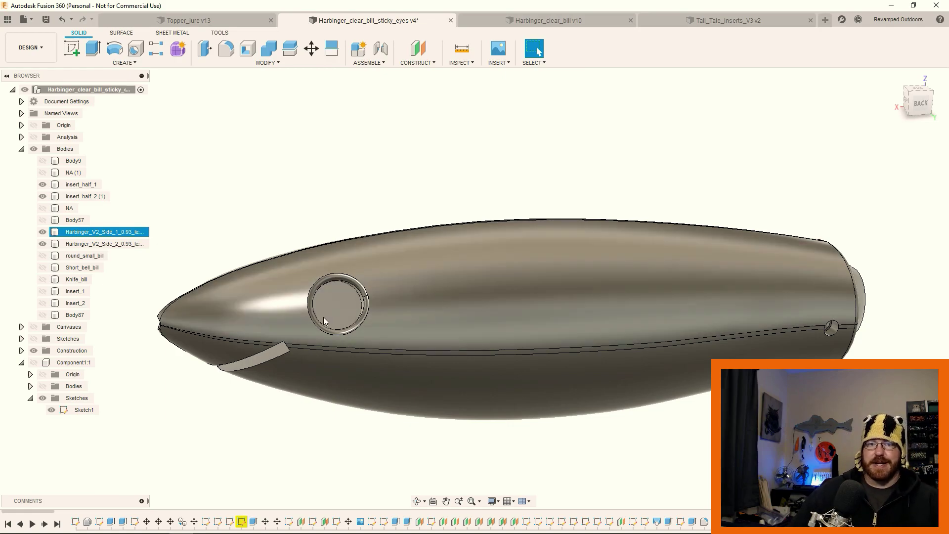
scroll(322, 318, up, 1)
click(478, 208)
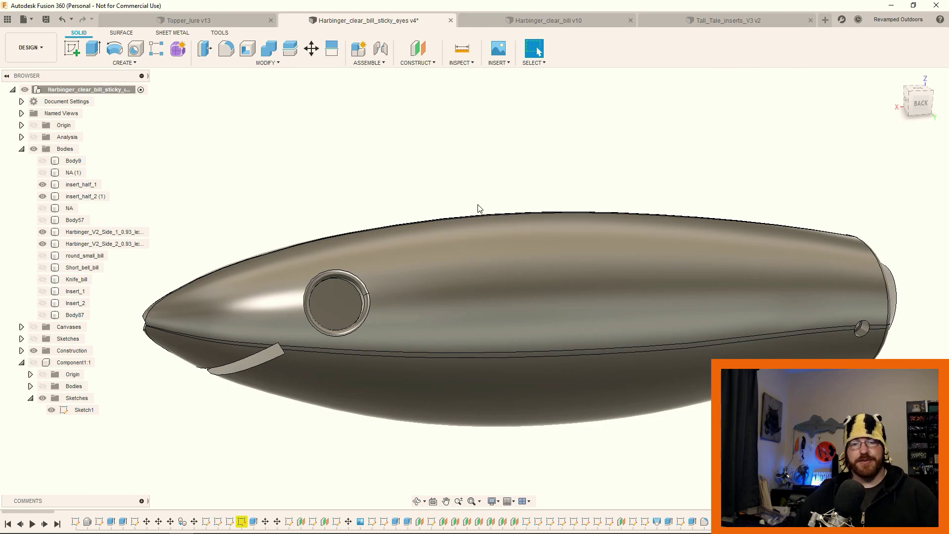
Hide the first Harbinger side half and orbit the remaining half to inspect its inner face and underside
click(478, 208)
scroll(296, 346, down, 3)
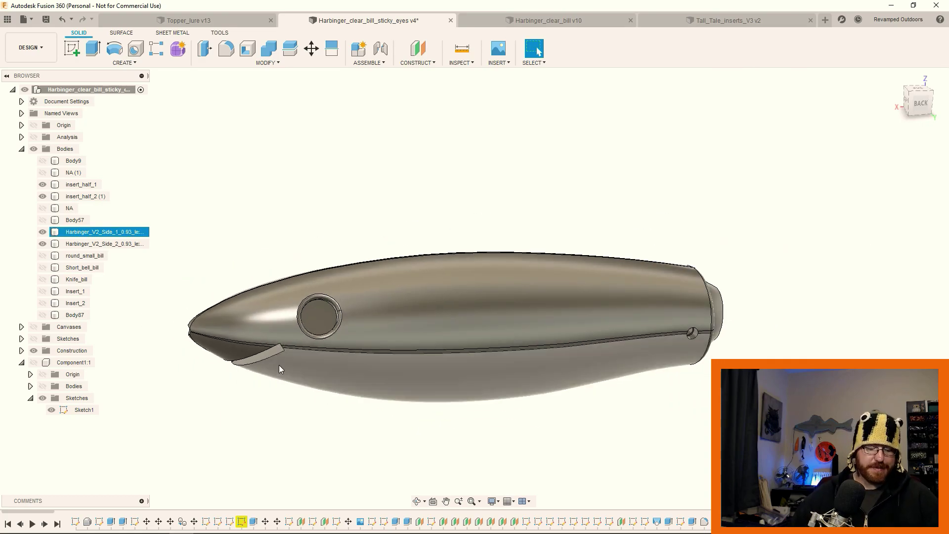
shift+middle_drag(278, 365, 279, 333)
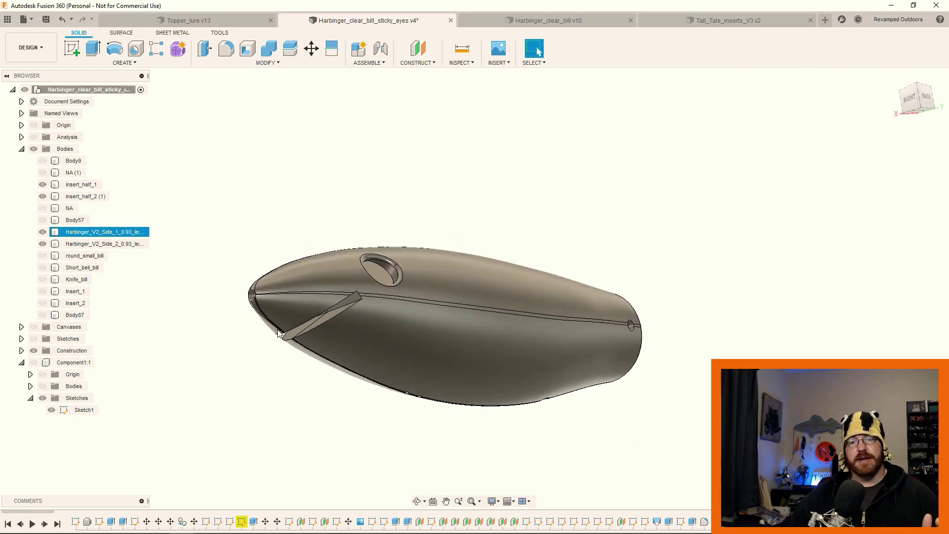
scroll(279, 334, up, 3)
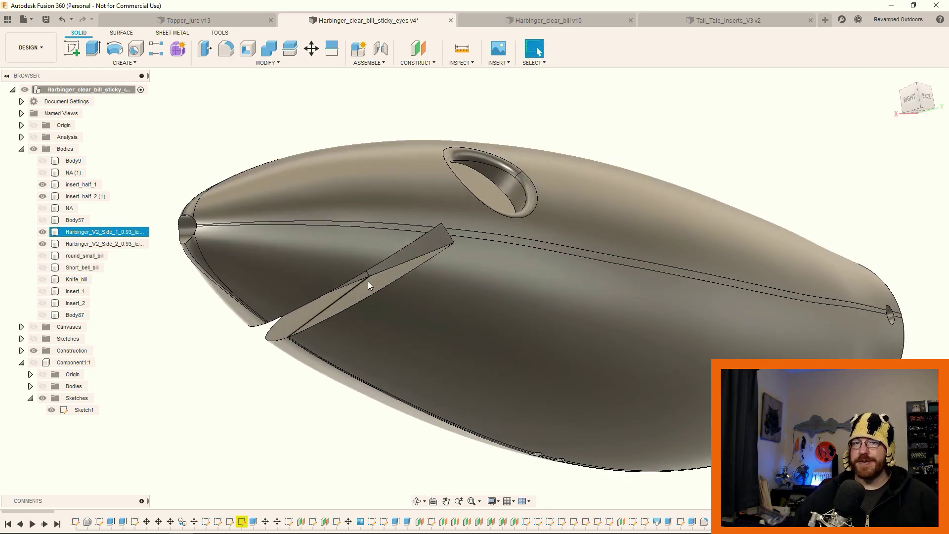
scroll(409, 257, down, 3)
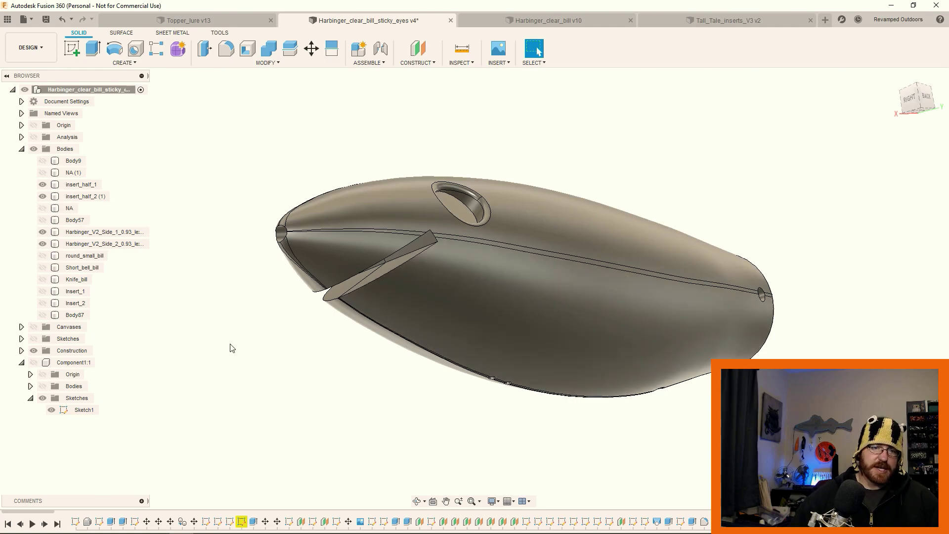
click(42, 231)
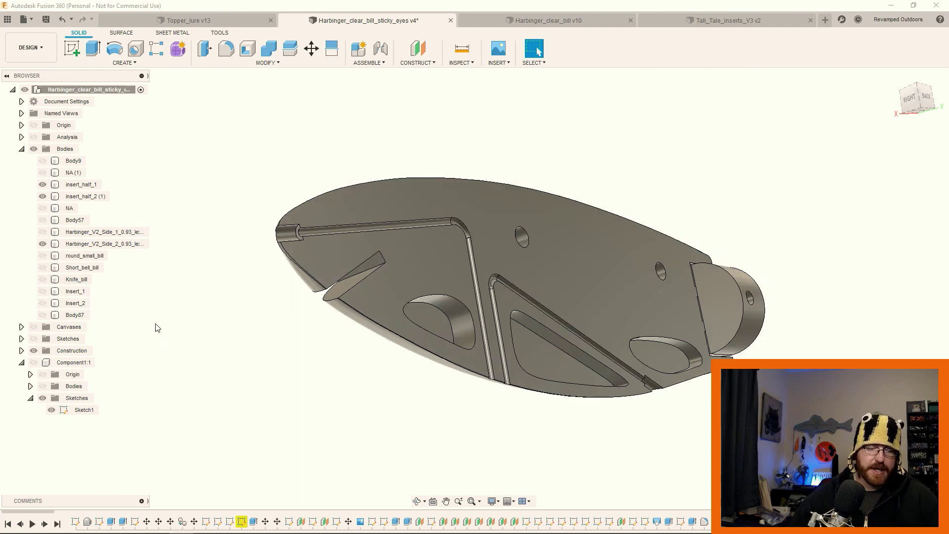
shift+middle_drag(158, 328, 209, 278)
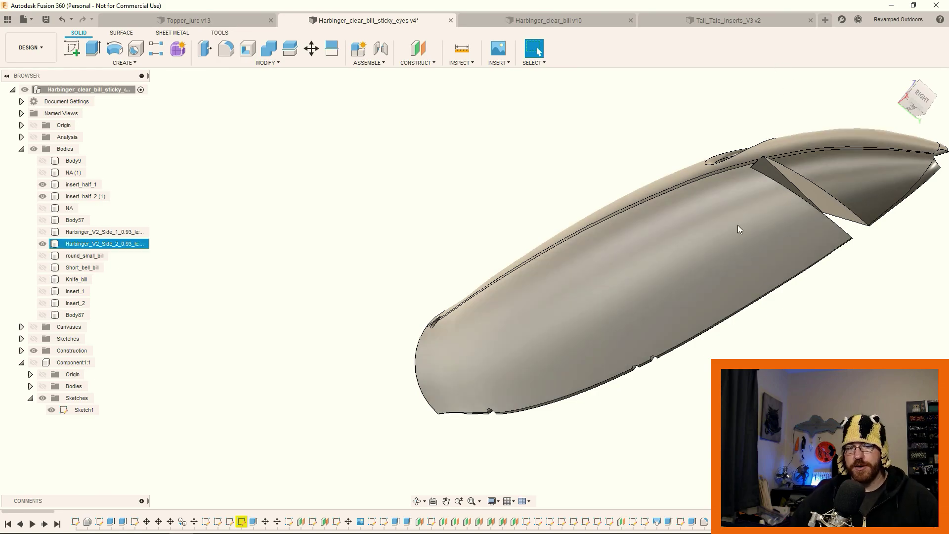
shift+middle_drag(680, 270, 445, 287)
Unhide the first Harbinger side half and orbit and zoom around the reassembled lure body
click(42, 232)
shift+middle_drag(363, 397, 333, 388)
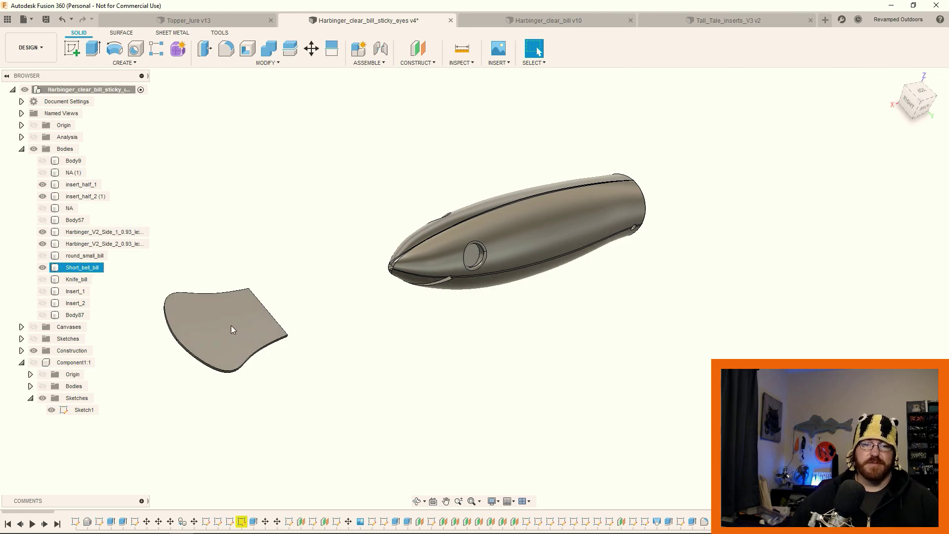
scroll(228, 334, up, 2)
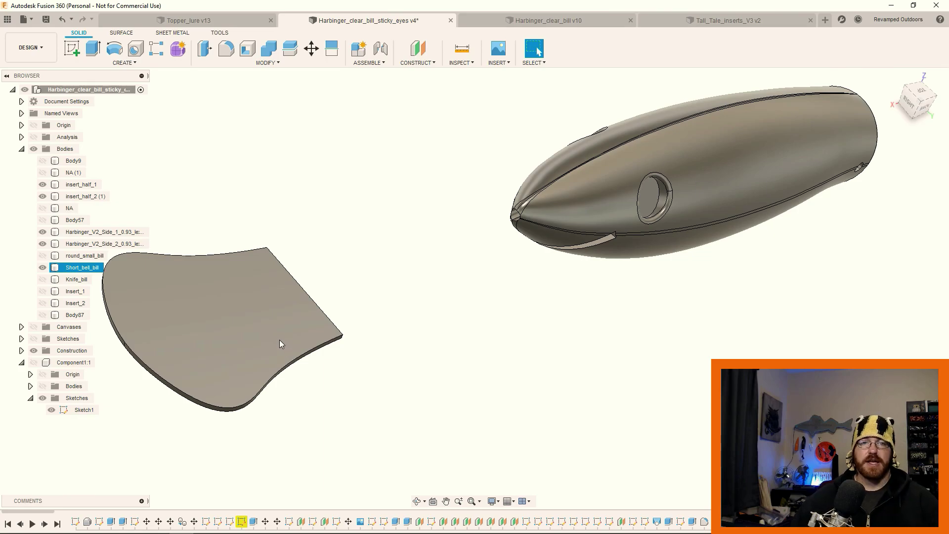
scroll(406, 307, down, 1)
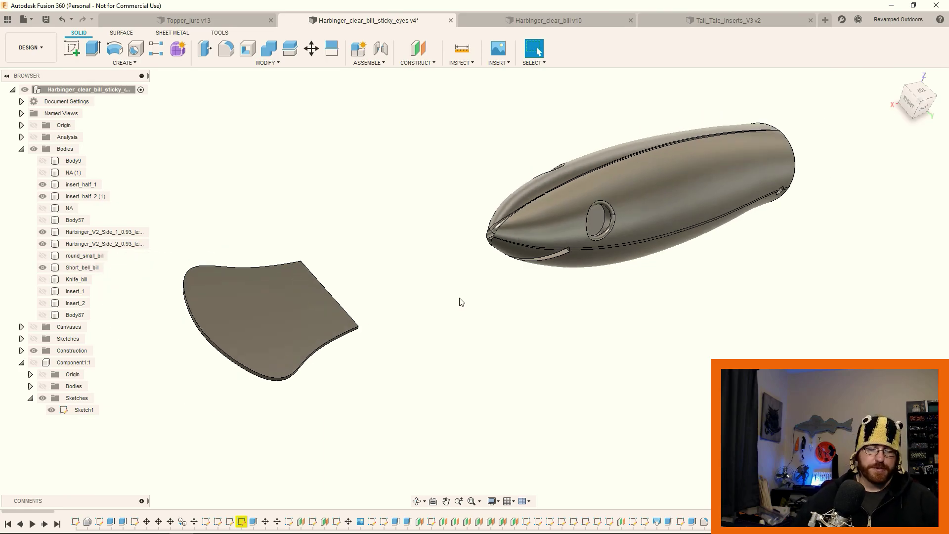
middle_drag(461, 302, 401, 267)
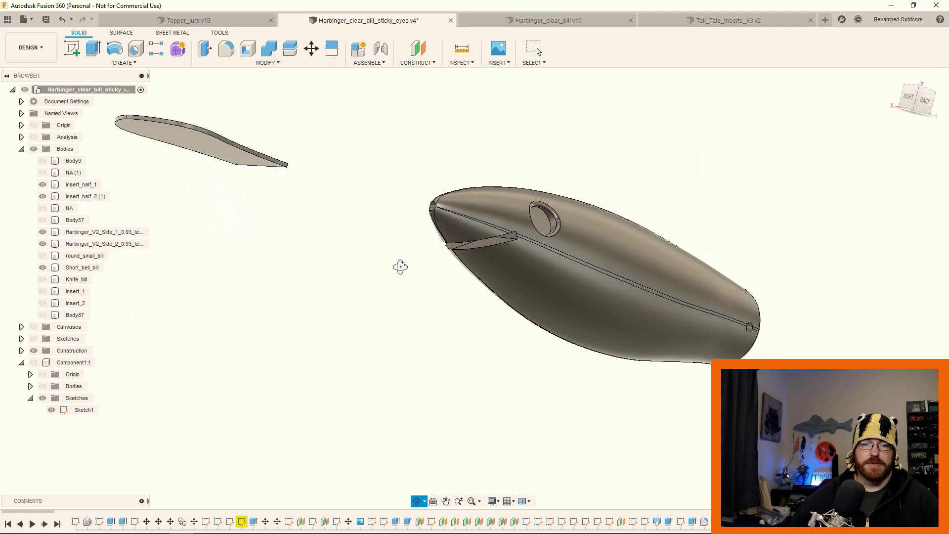